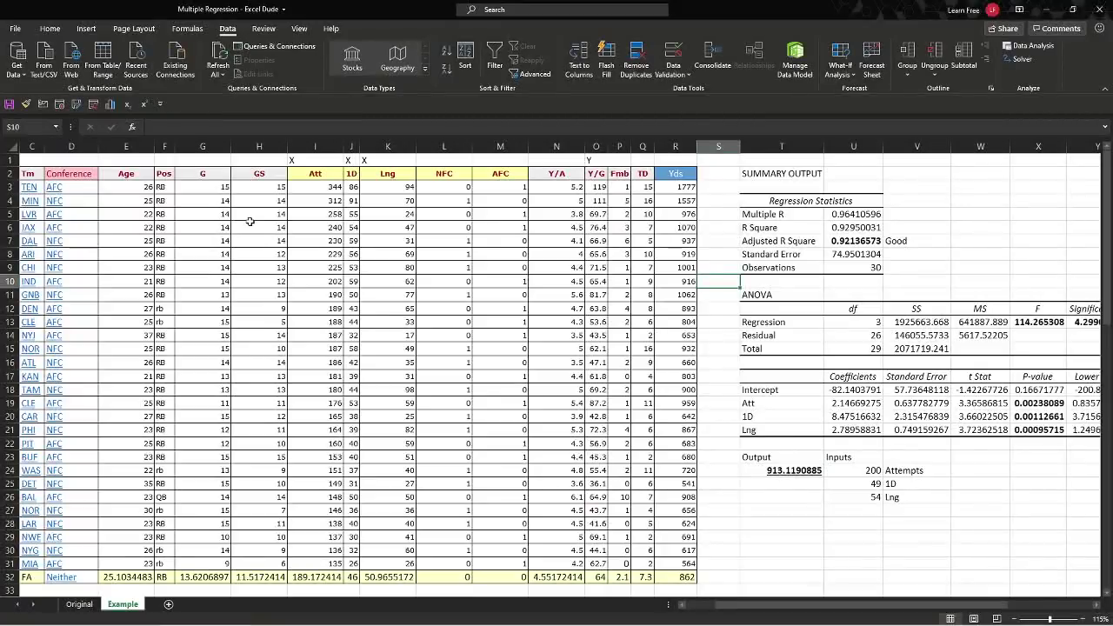
Examine the regression's X variables in the Att, 1D and Lng columns, rows 2 to 32.
scroll(405, 209, "left", 2)
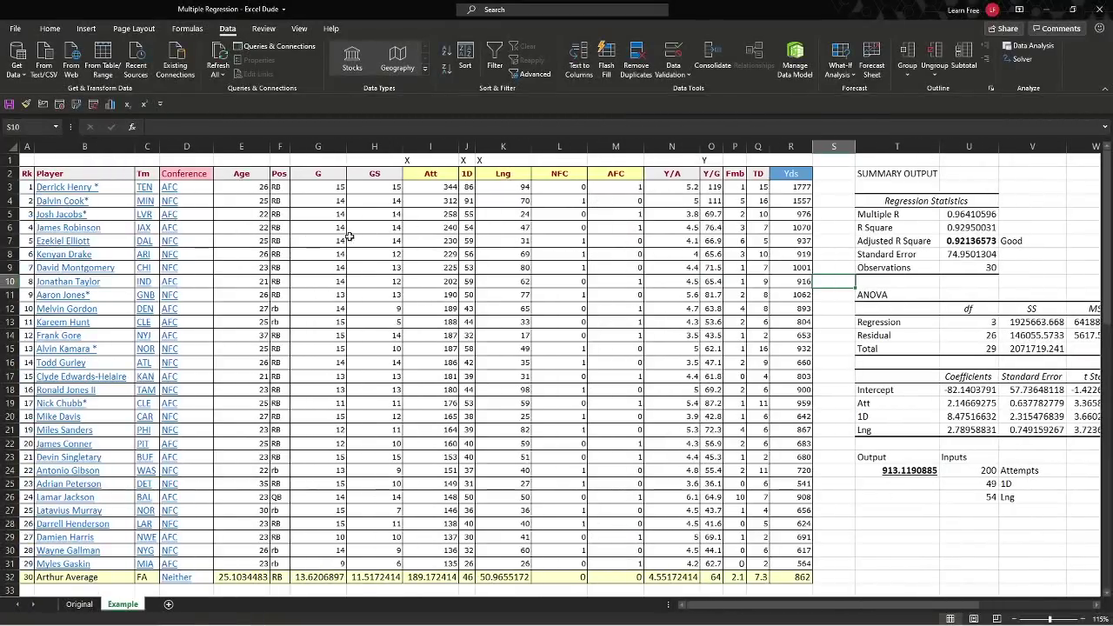
left_click(440, 235)
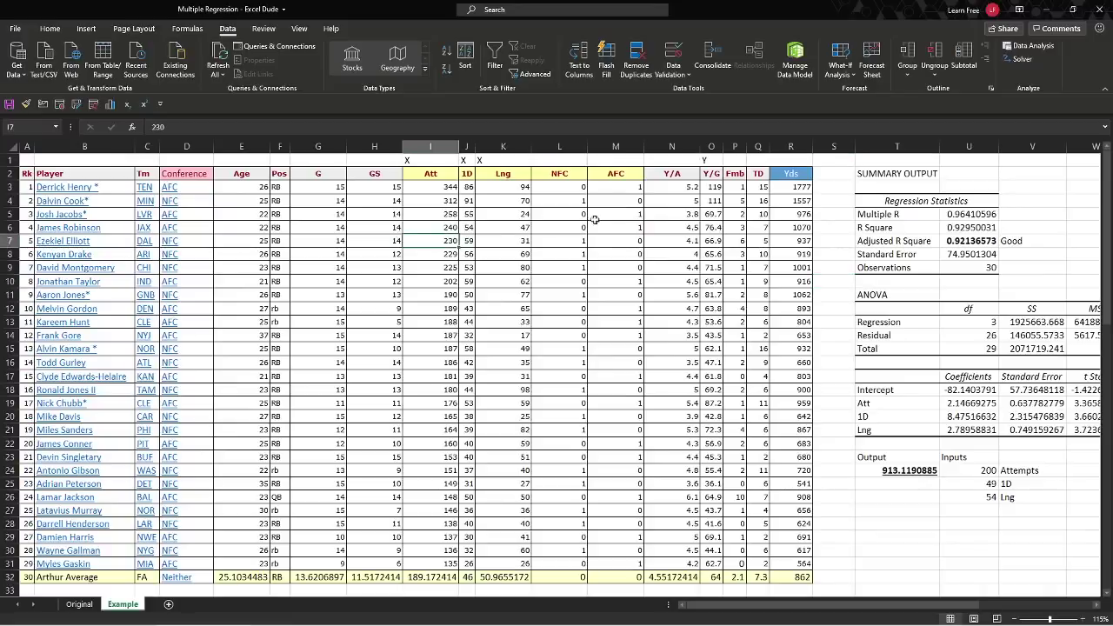
left_click(513, 193)
left_click(414, 187)
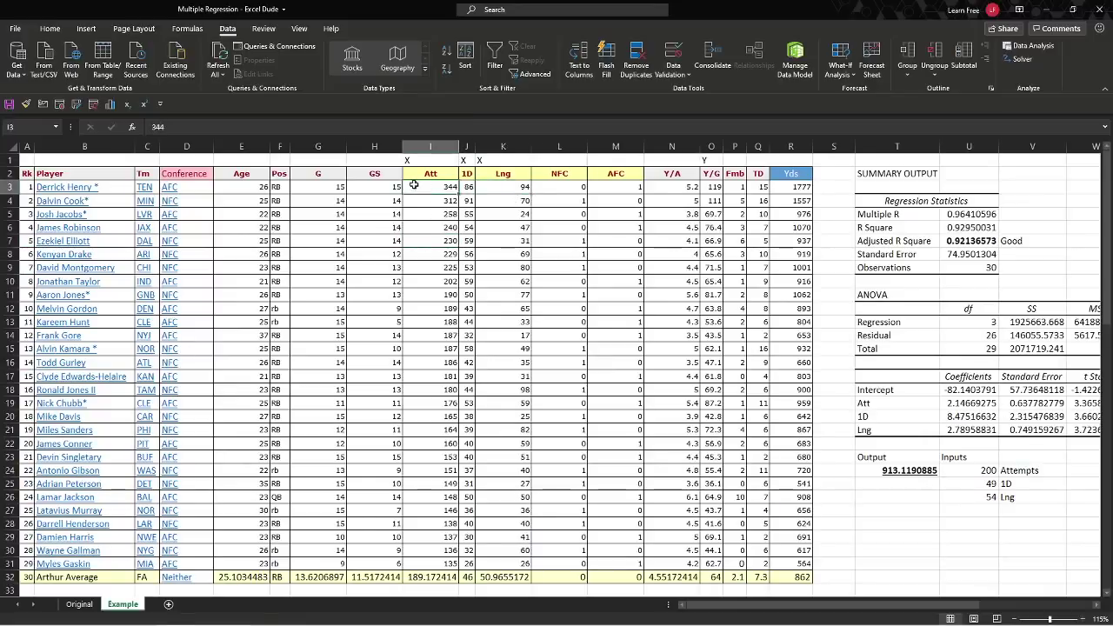
left_click_drag(424, 174, 509, 578)
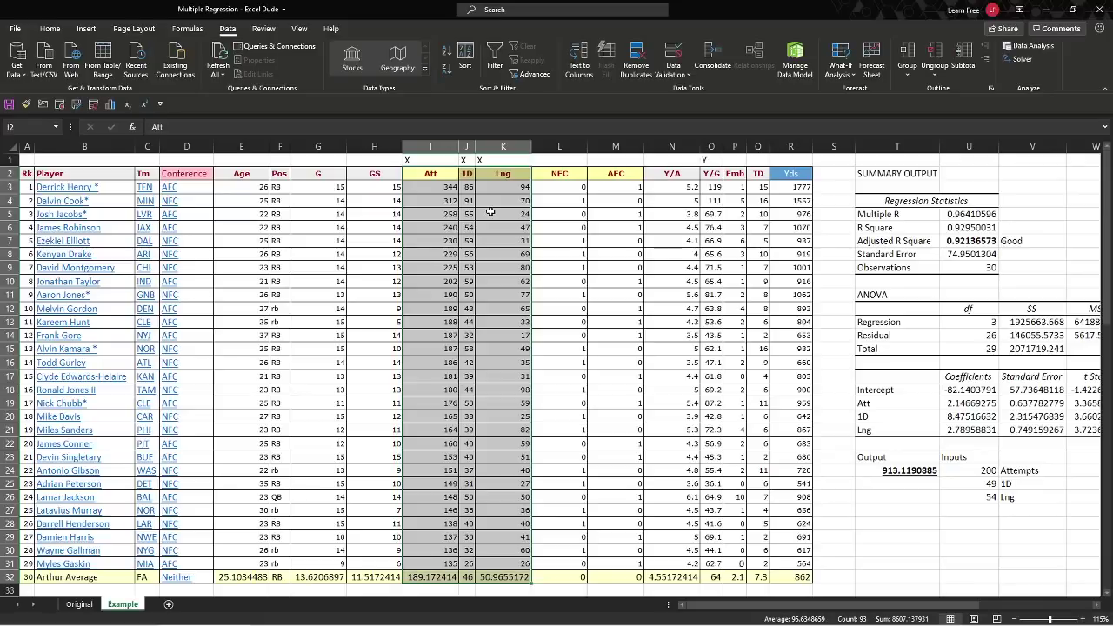
Compare the text values of the Conference column with the NFC and AFC dummy columns.
left_click(200, 201)
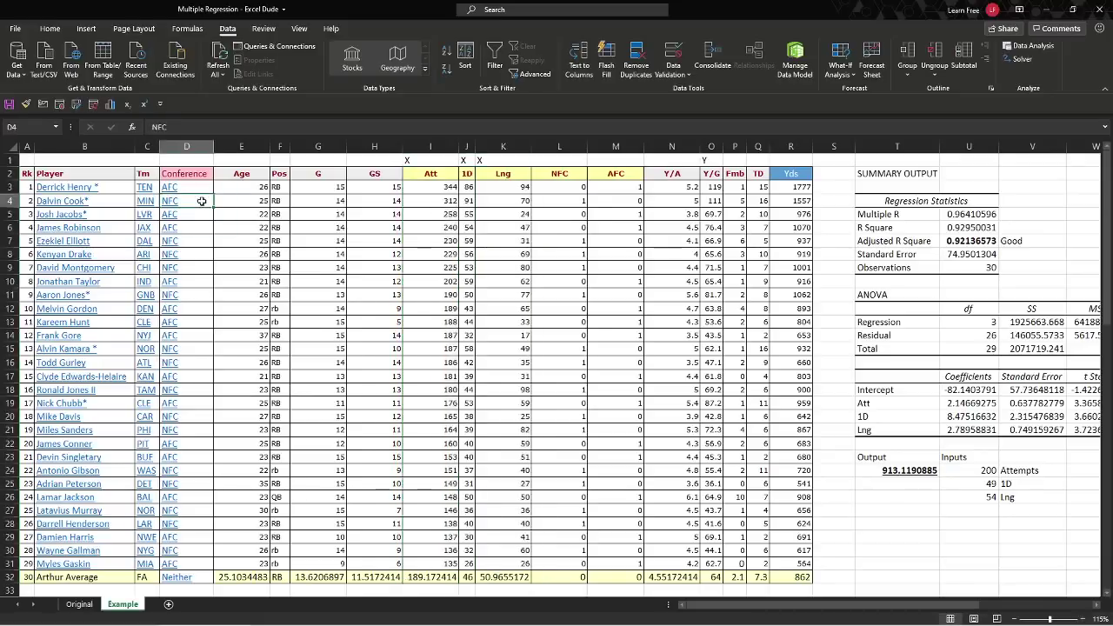
left_click(198, 189)
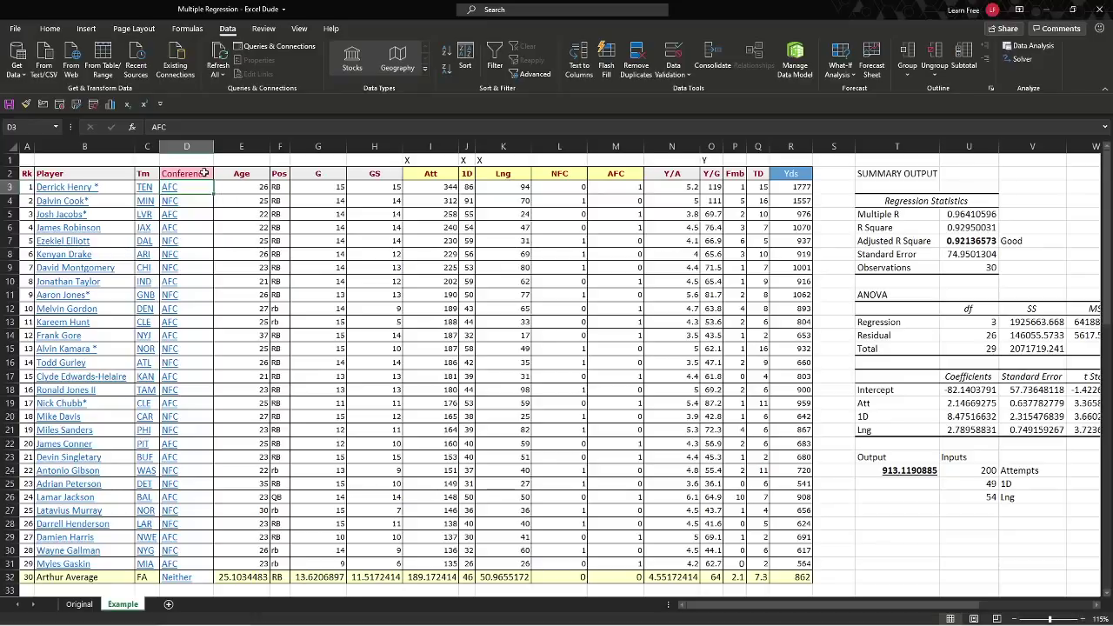
mouse_move(199, 173)
left_mouse_down()
mouse_move(198, 579)
mouse_move(198, 179)
mouse_move(230, 175)
mouse_move(202, 176)
left_mouse_up()
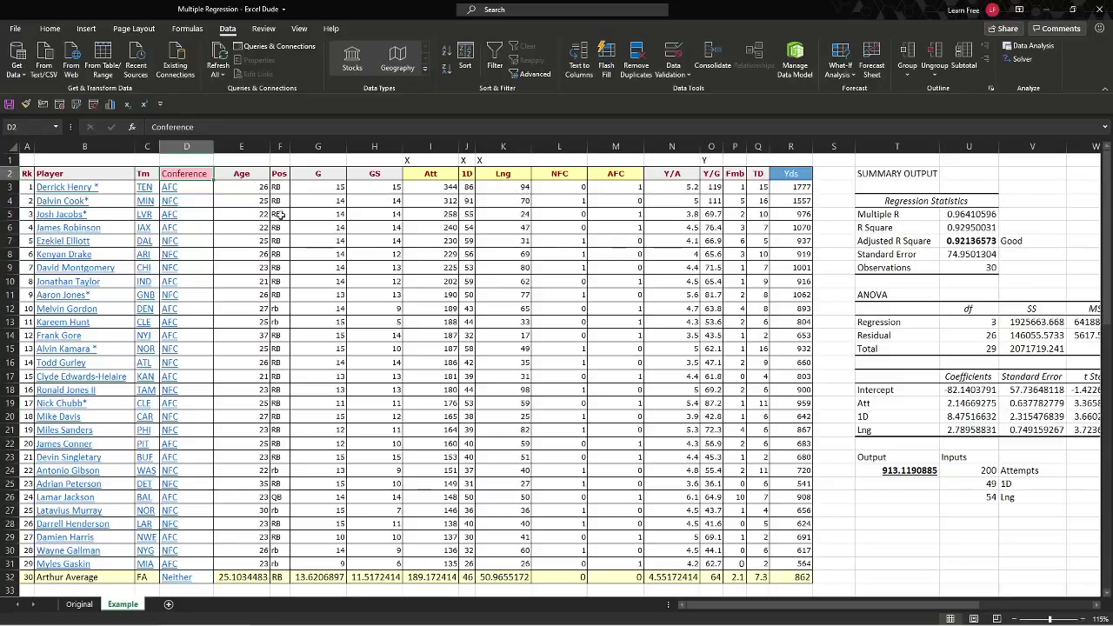
left_click_drag(553, 174, 613, 173)
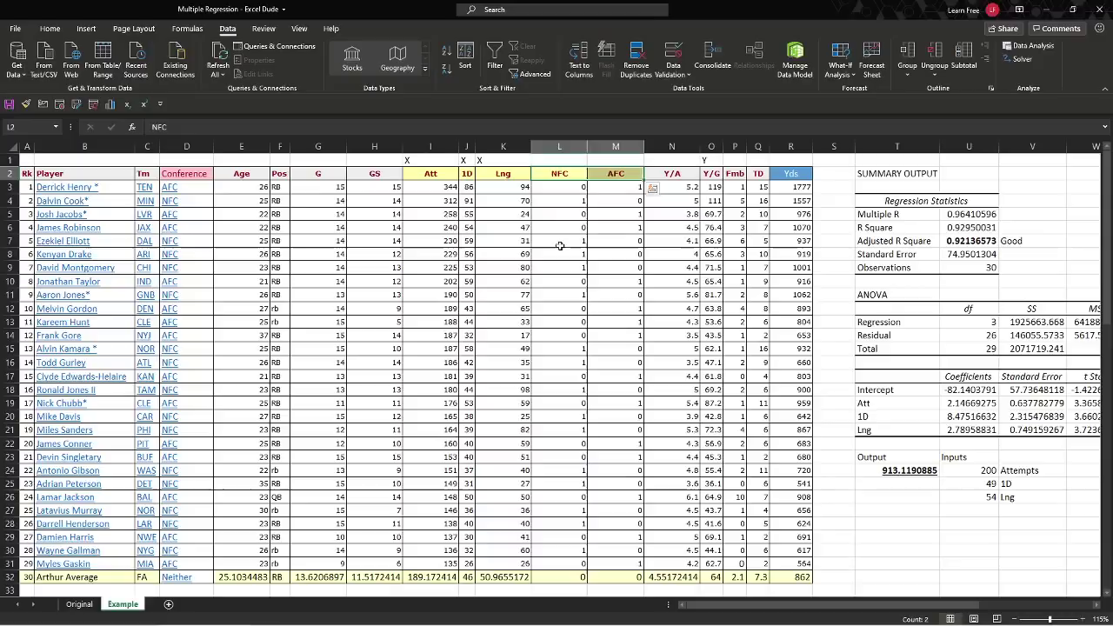
Insert two blank columns before the NFC column and undo the insertion.
left_click_drag(560, 146, 613, 146)
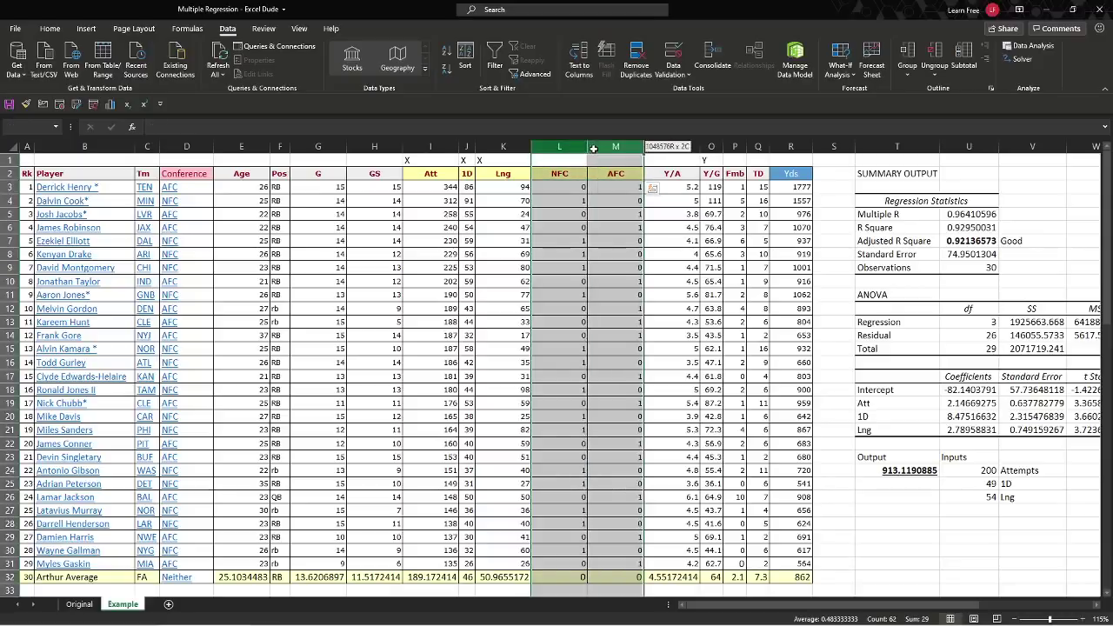
right_click(544, 141)
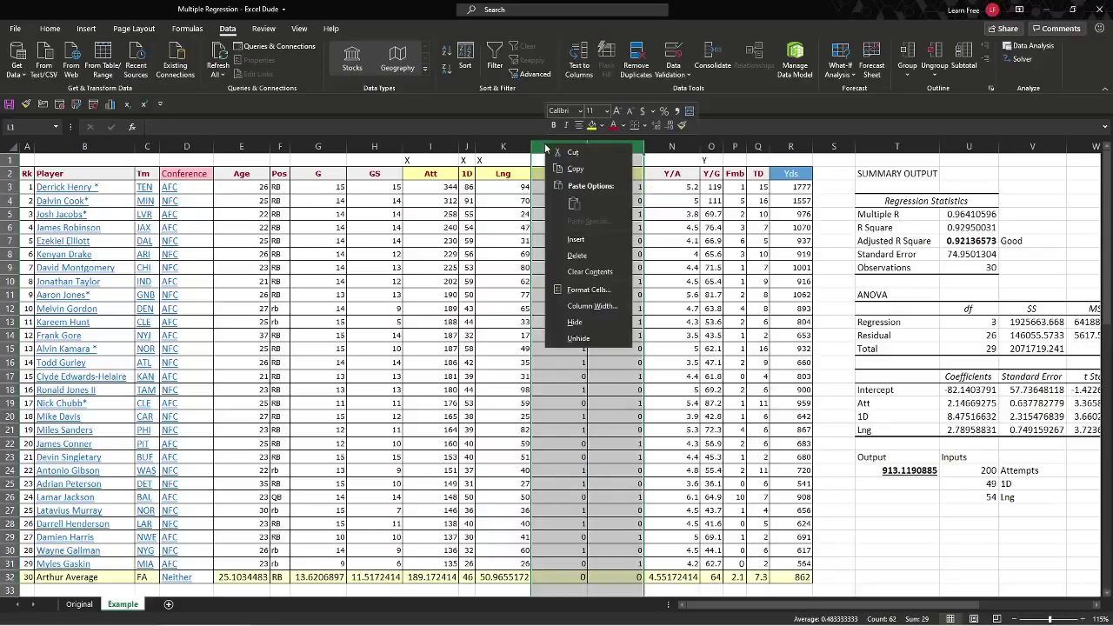
left_click(579, 231)
key("ctrl+z")
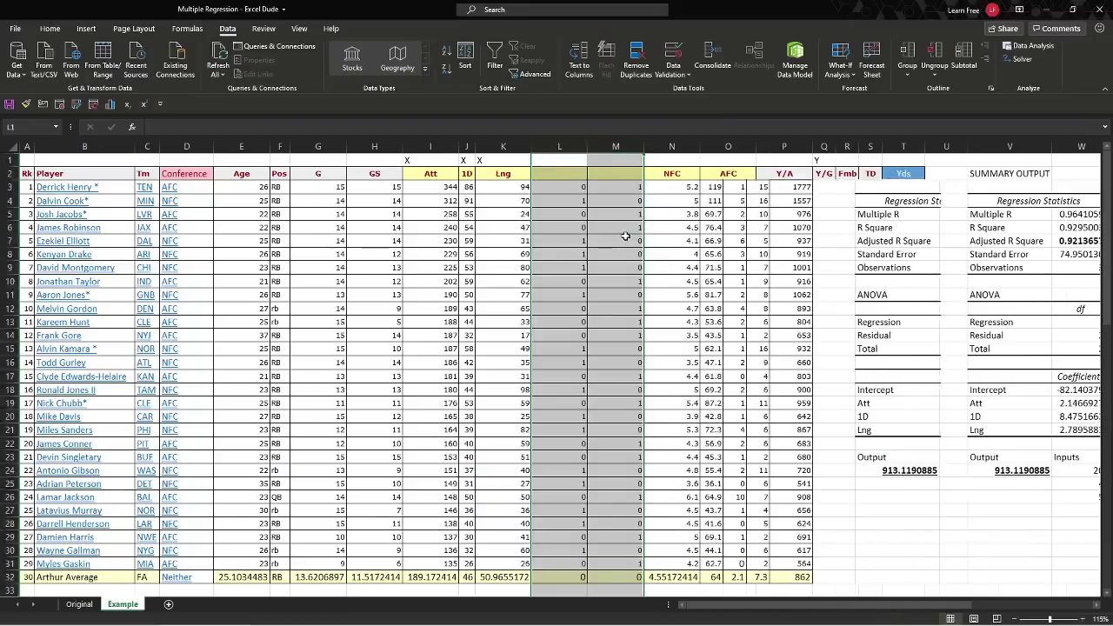
Examine the IF formulas in L3 and M3 that convert the conference into NFC and AFC dummy values.
left_click(565, 201)
left_click(569, 186)
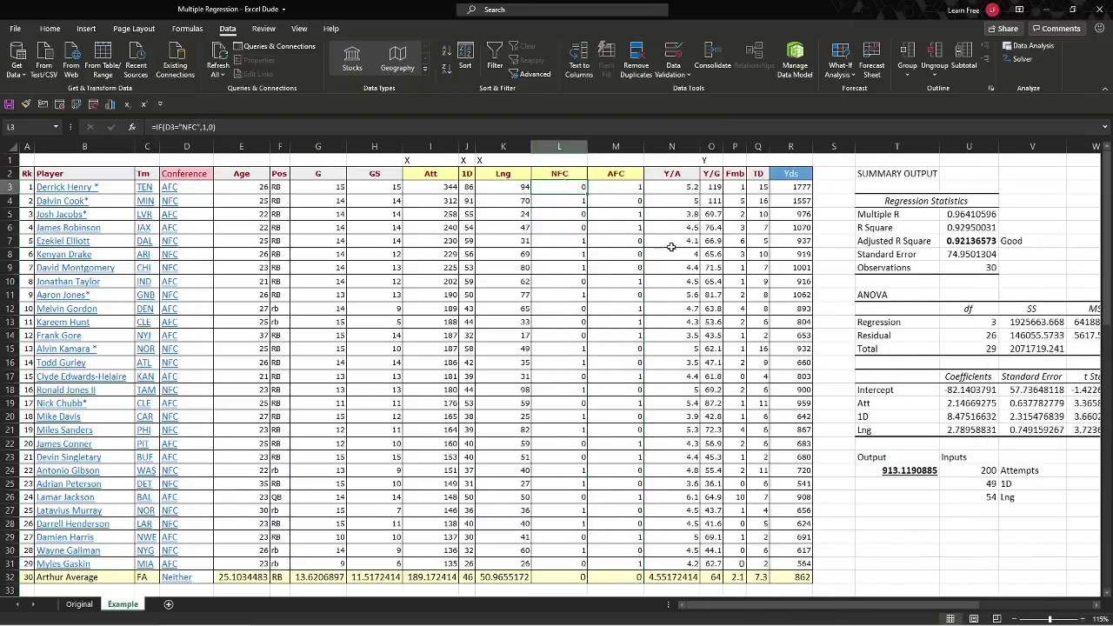
key("F2")
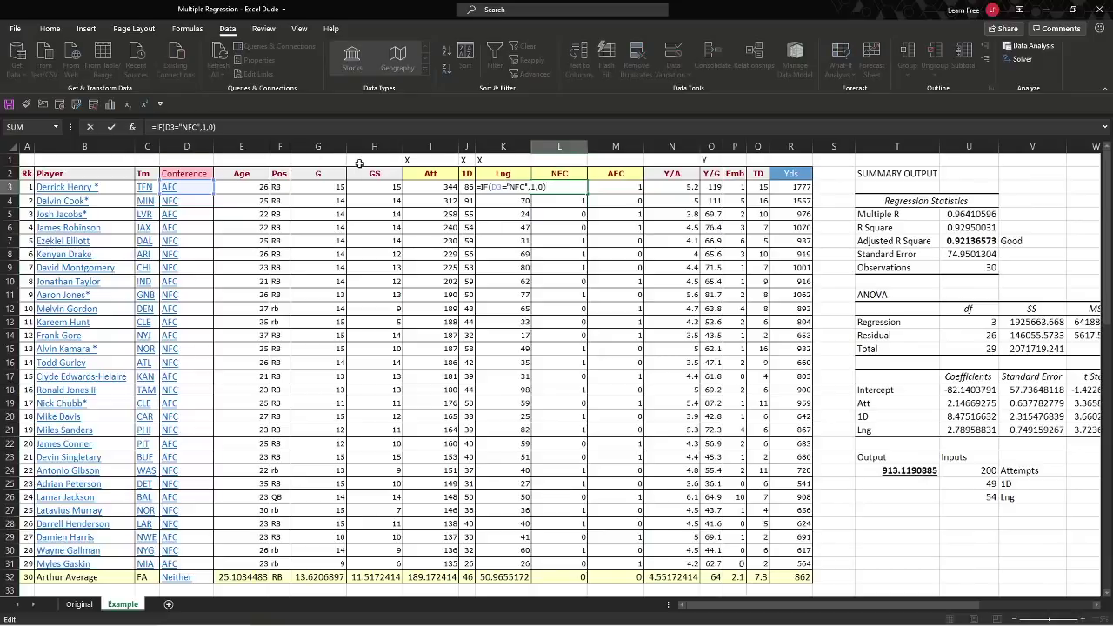
key("Escape")
left_click(643, 193)
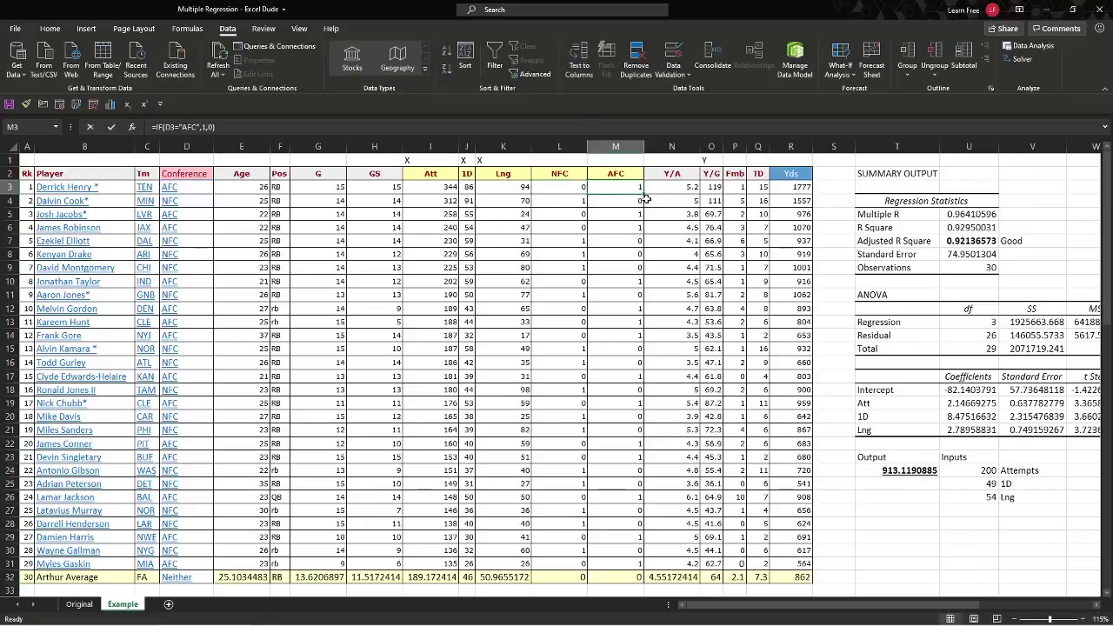
key("F2")
key("Escape")
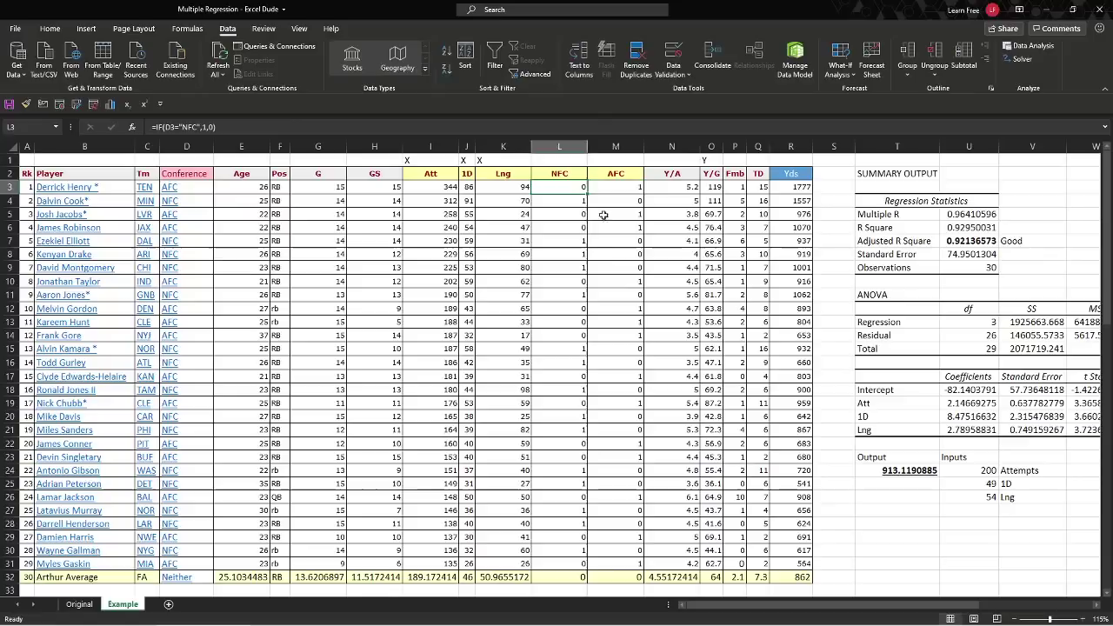
Re-enter the formula =IF(D3="NFC",1,0) in L3 and fill the NFC and AFC formulas down to row 31.
key("Left")
key("F2")
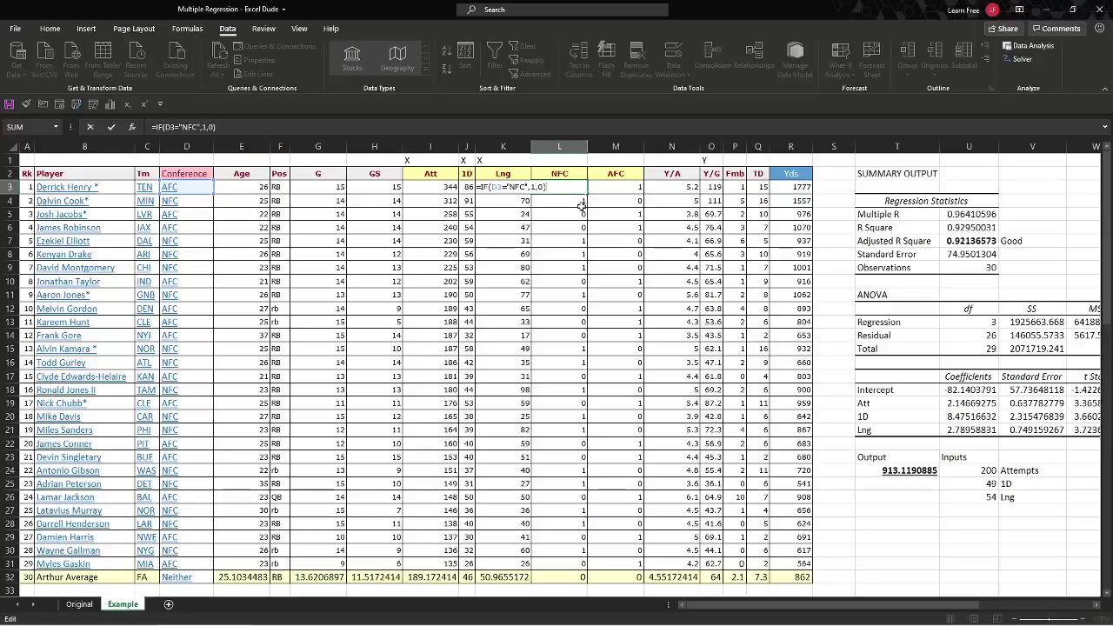
key("ctrl+Return")
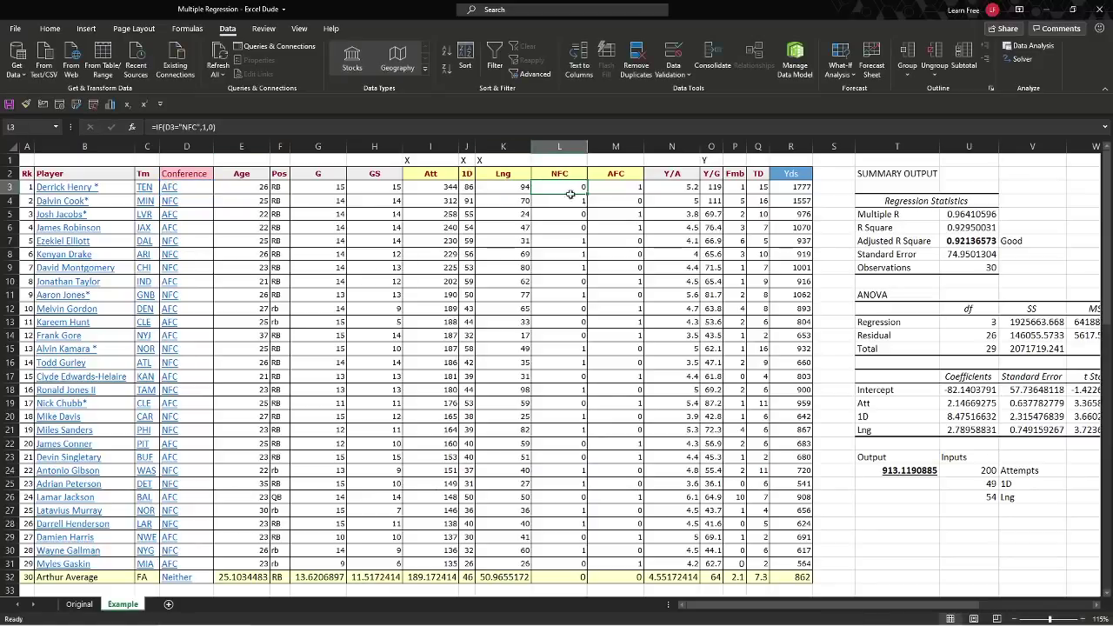
left_click_drag(587, 193, 581, 563)
left_click_drag(616, 187, 616, 563)
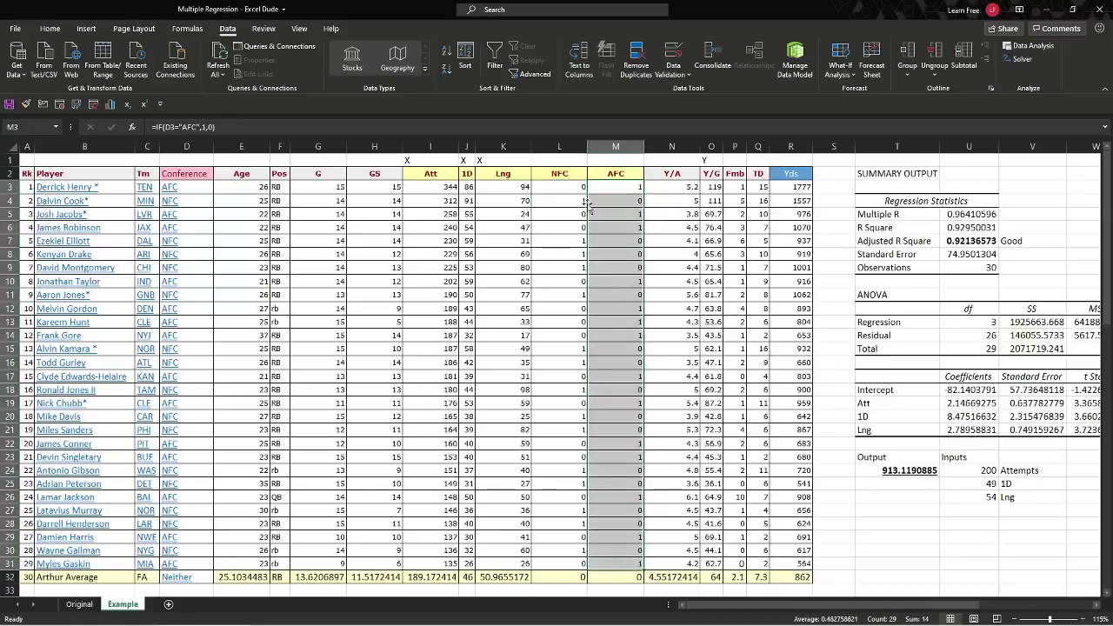
Check the NFC and AFC dummy values and formulas for the first two players in rows 3 and 4.
left_click(548, 187)
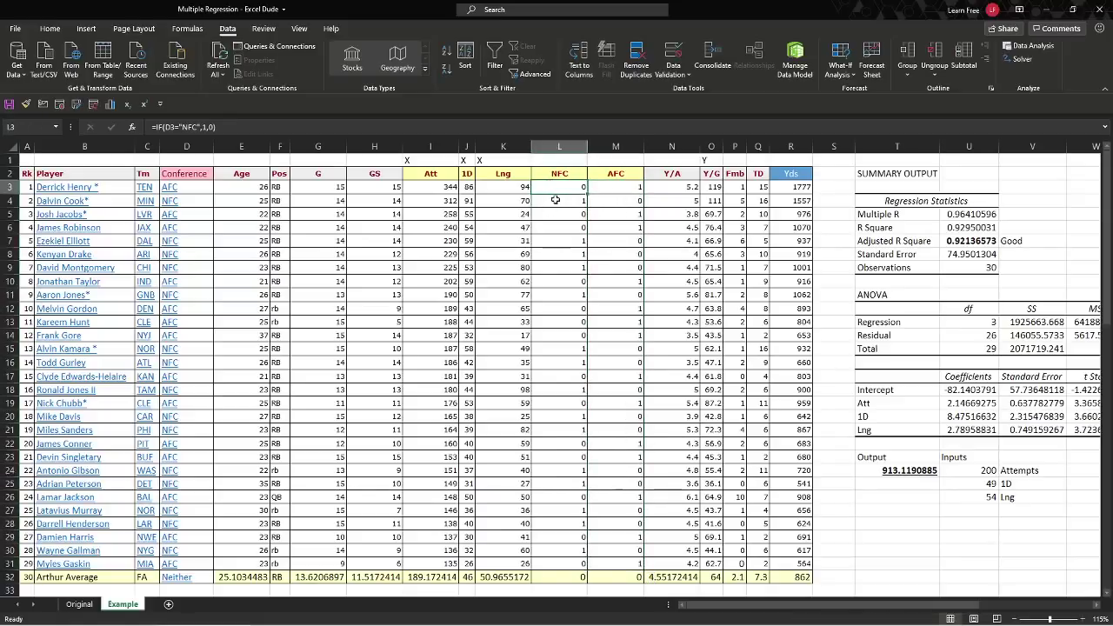
left_click(555, 200)
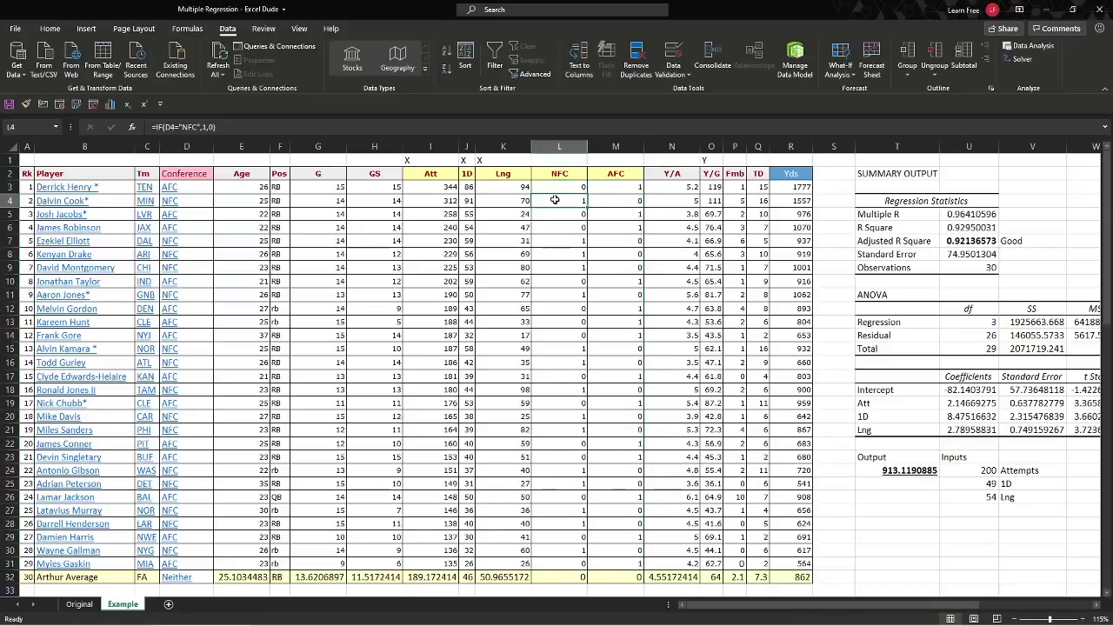
left_click(619, 200)
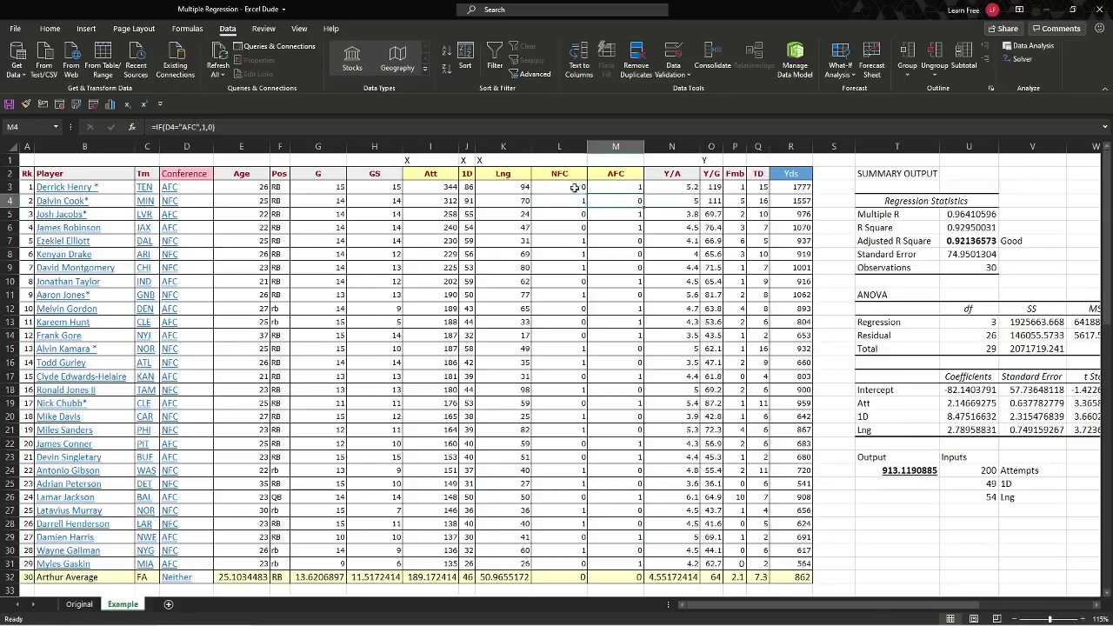
left_click_drag(578, 187, 598, 199)
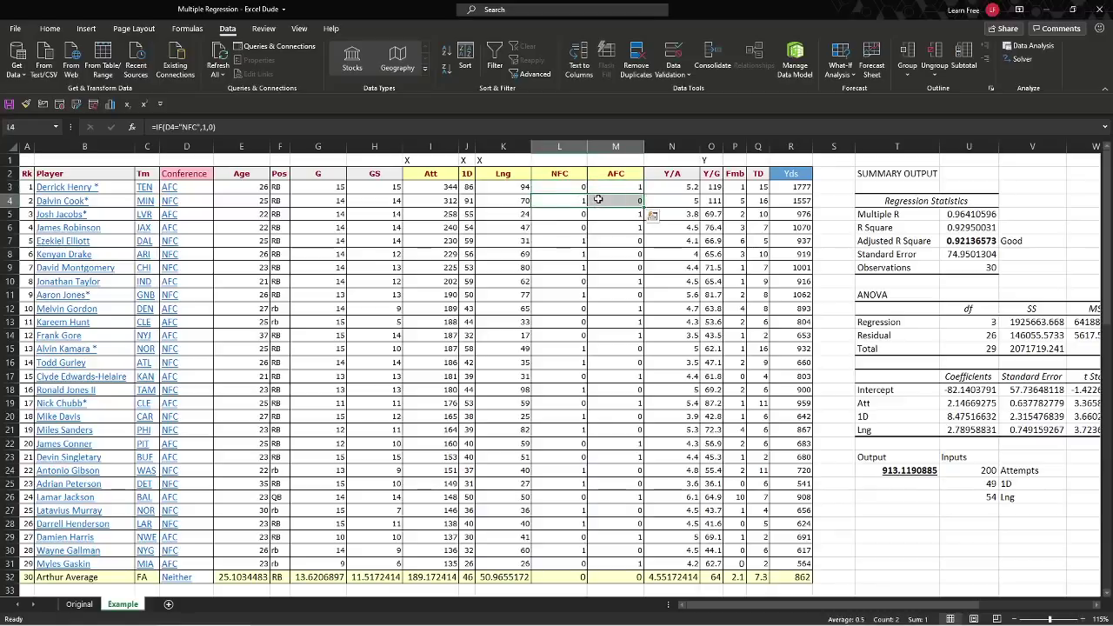
scroll(598, 199, "down", 3)
scroll(598, 199, "up", 3)
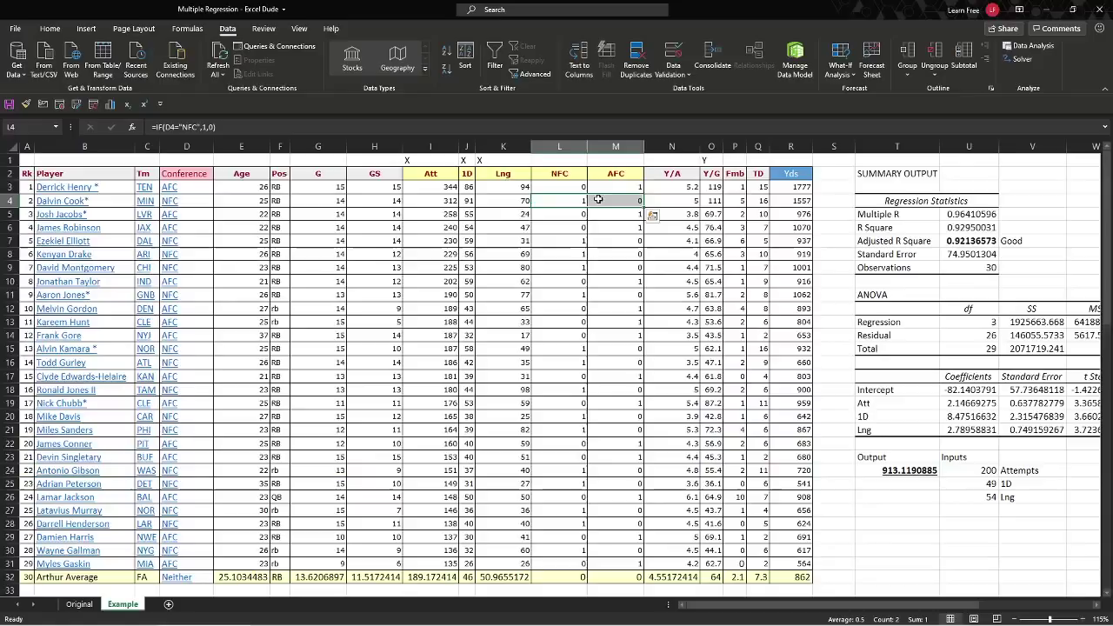
Review the existing regression statistics and the NFC and AFC dummy values in L3:M31.
scroll(776, 241, "right", 1)
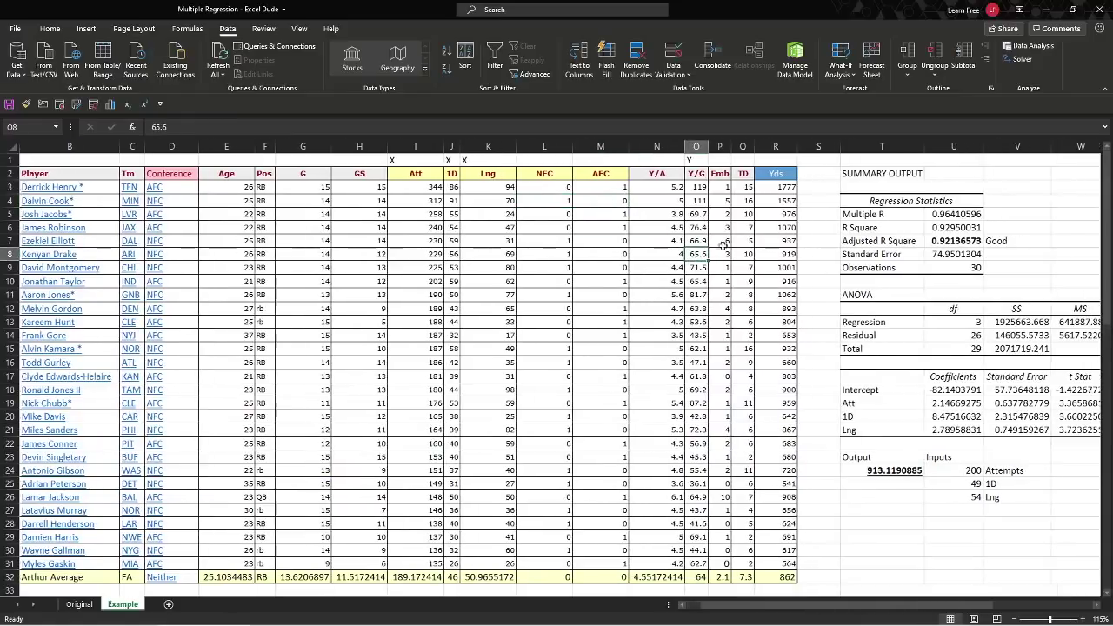
left_click_drag(941, 215, 956, 268)
left_click(817, 254)
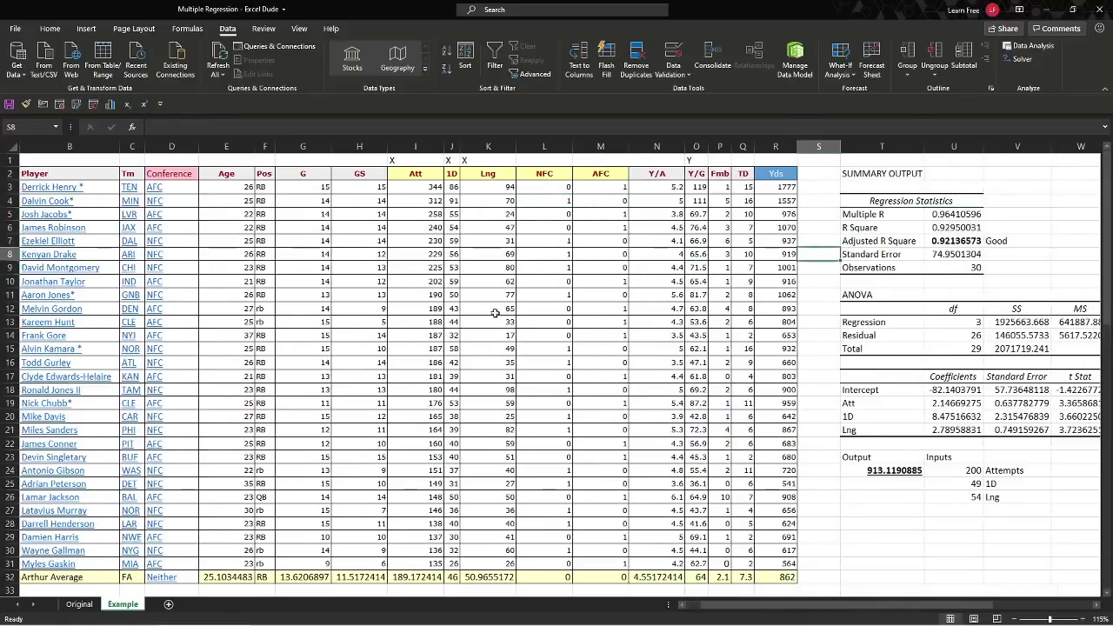
scroll(551, 329, "down", 4)
scroll(552, 329, "up", 4)
left_click_drag(535, 188, 618, 565)
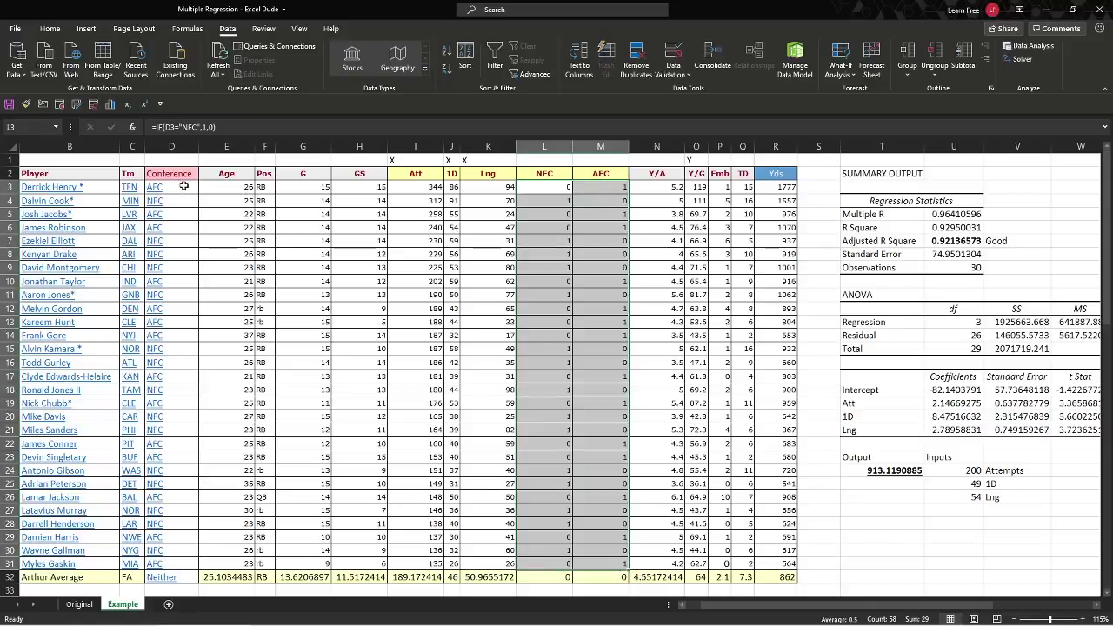
left_click(475, 210)
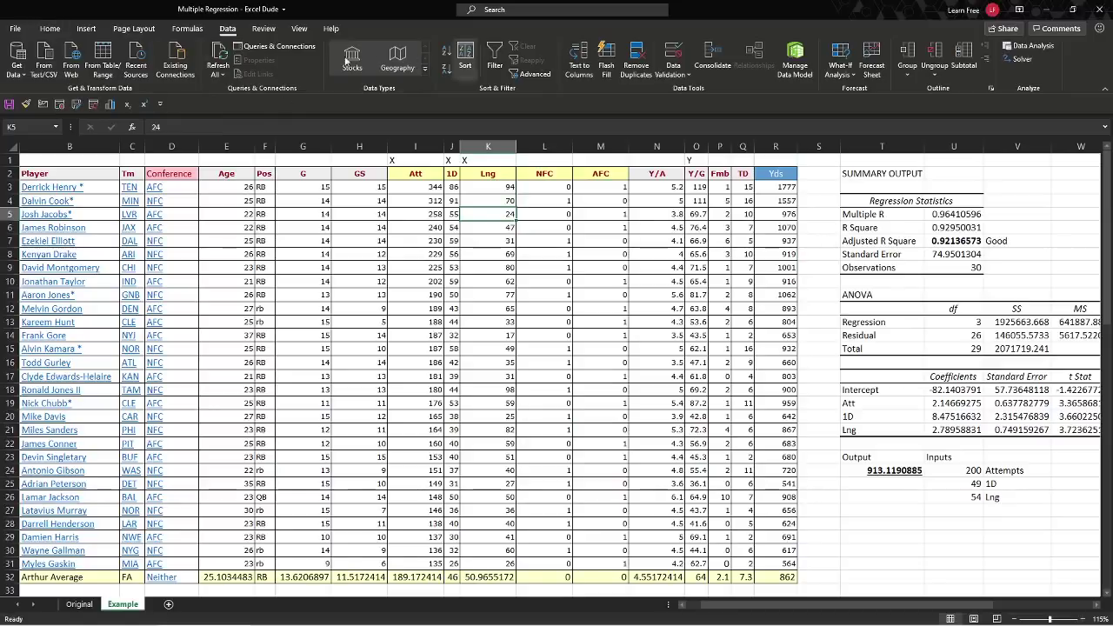
left_click(242, 215)
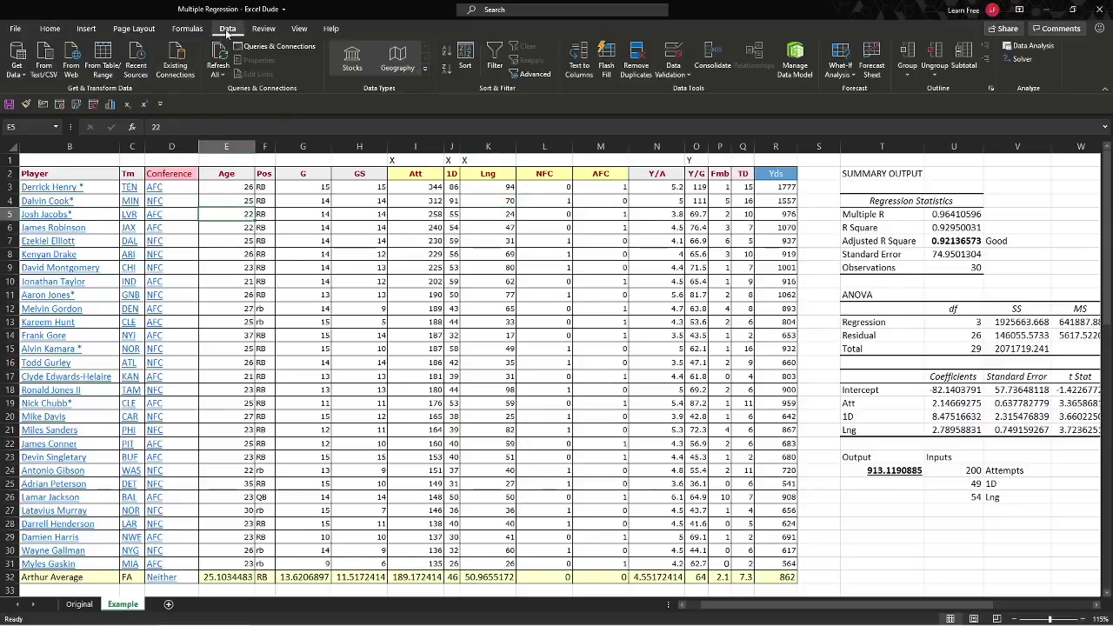
Start a Regression from the data analysis tools and set its Y range to the Yds column, R2:R32.
left_click(1031, 52)
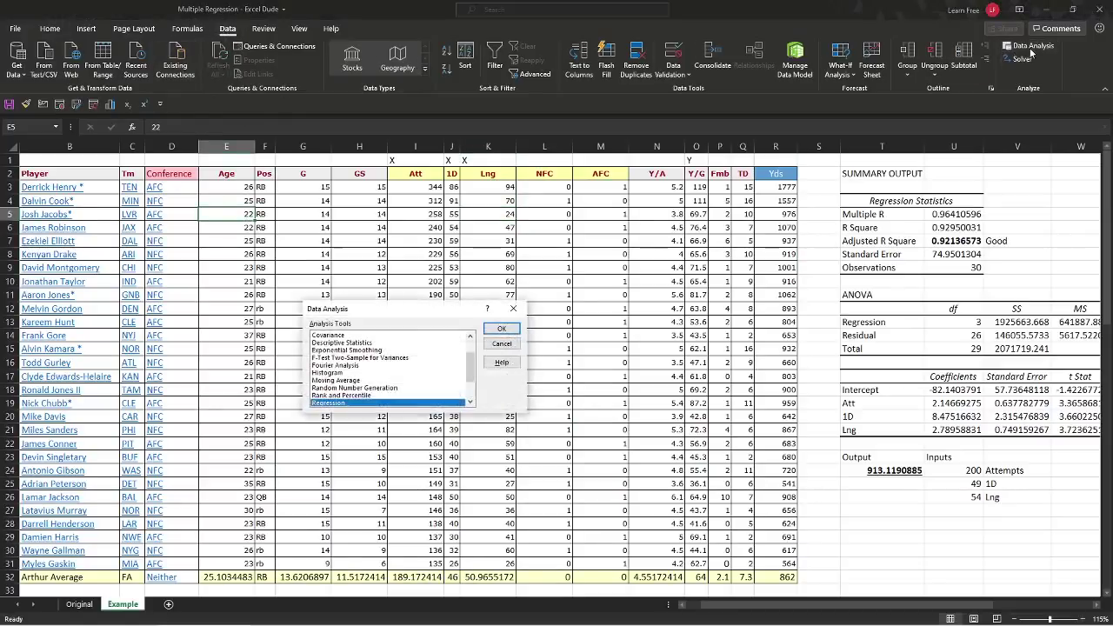
scroll(448, 350, "down", 1)
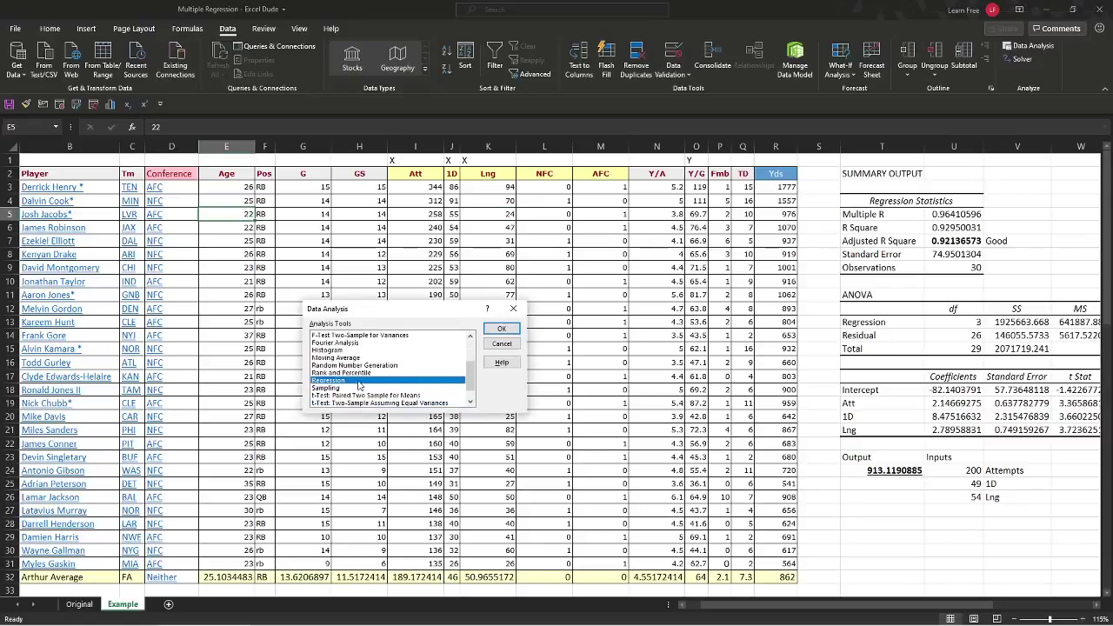
left_click(502, 329)
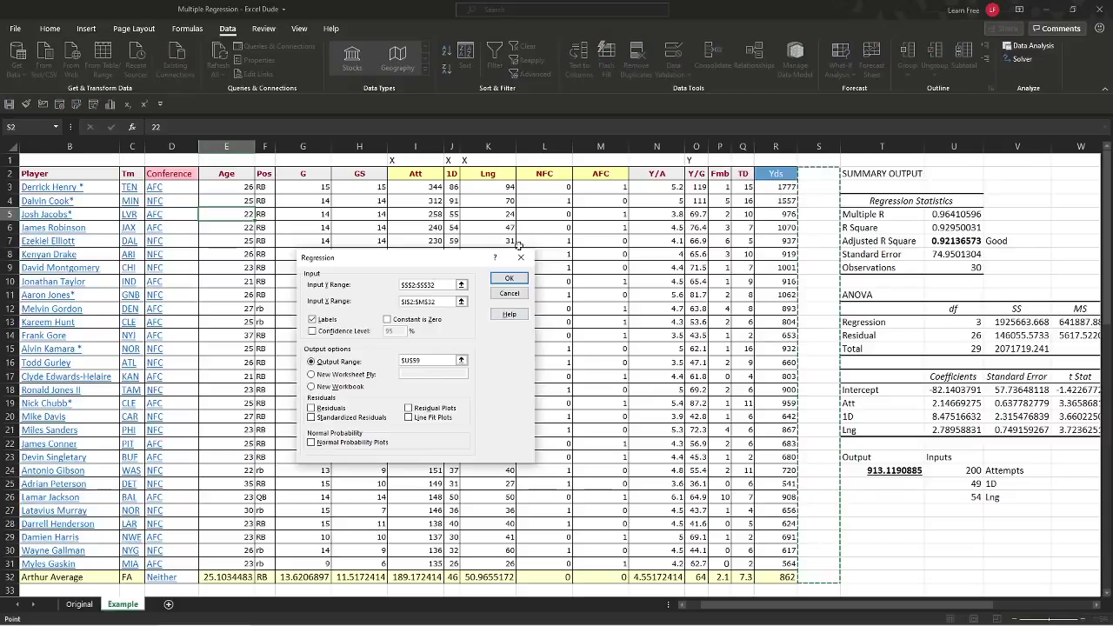
left_click(437, 289)
left_click_drag(442, 287, 401, 285)
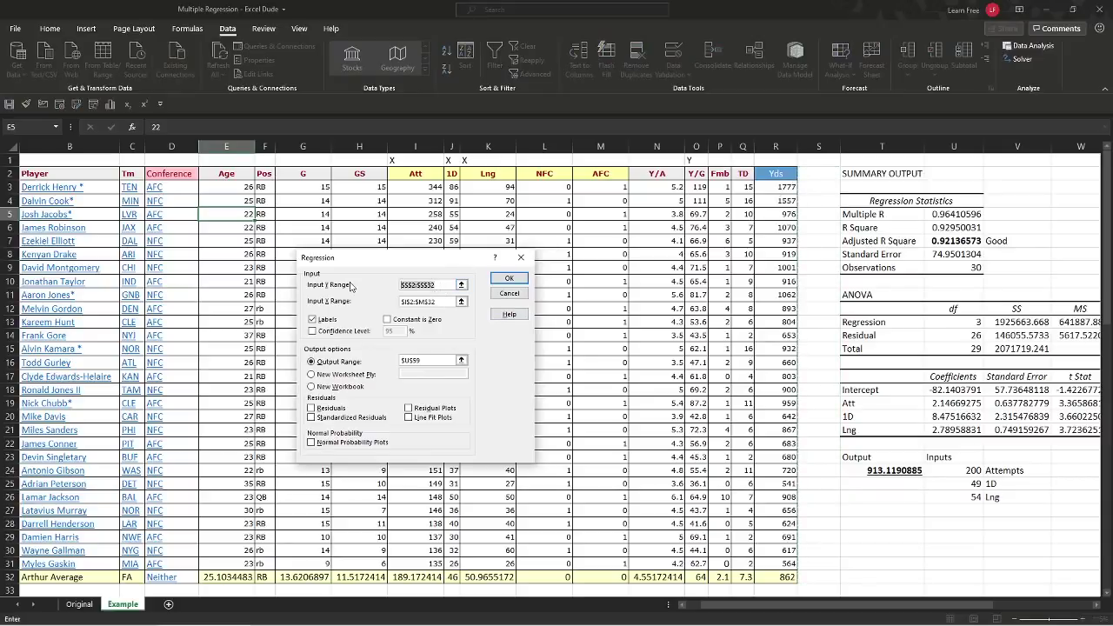
left_click(765, 174)
left_click_drag(765, 174, 765, 577)
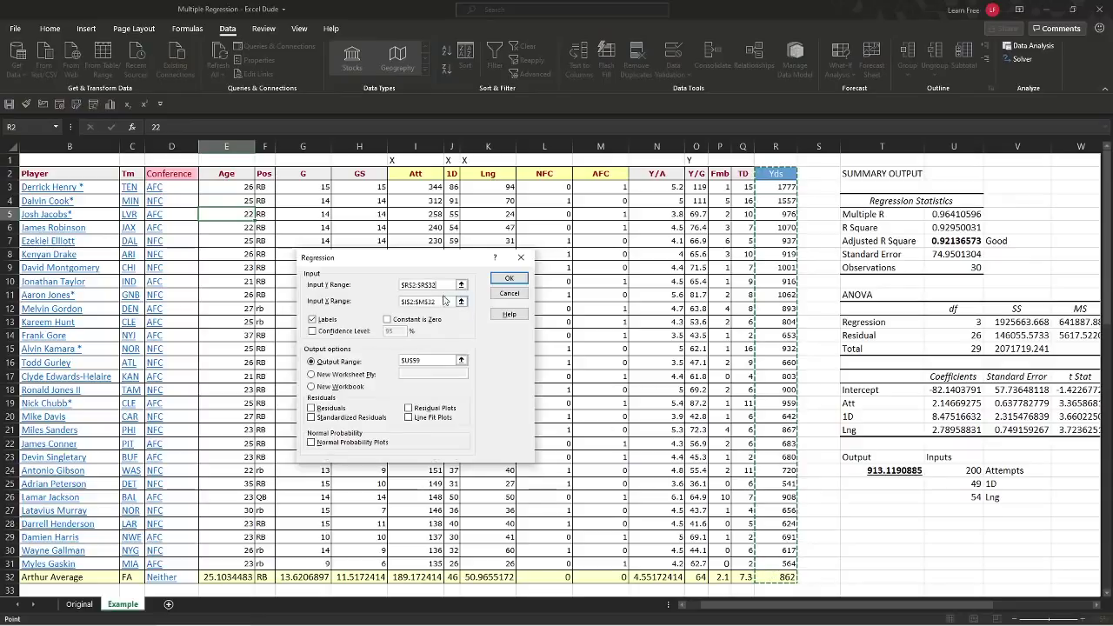
Set the regression's X range to the NFC and AFC dummy columns, L2:M32.
left_click(444, 300)
left_click_drag(441, 302, 381, 303)
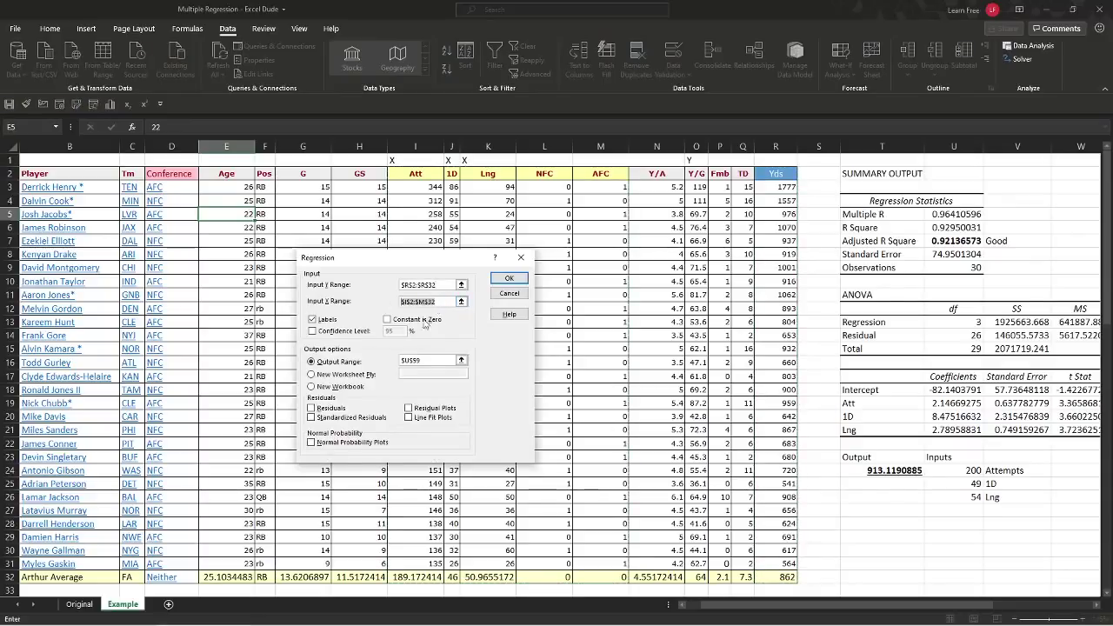
key("BackSpace")
left_click_drag(543, 174, 600, 571)
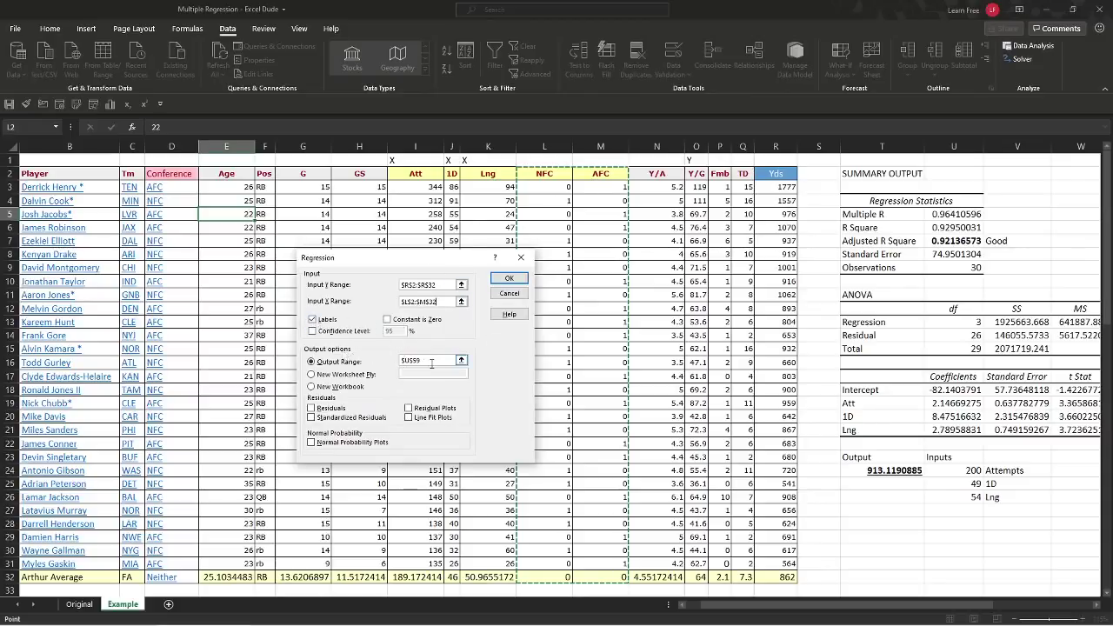
Set the regression's output range to B39, below the player data, and run the regression.
left_click(427, 360)
double_click(429, 361)
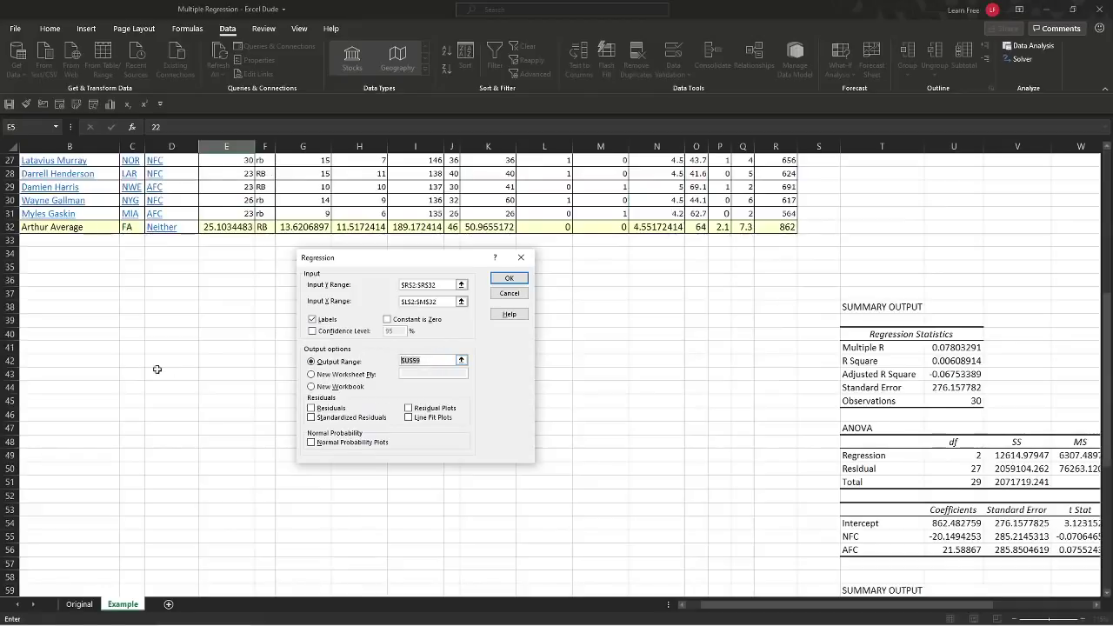
left_click(75, 320)
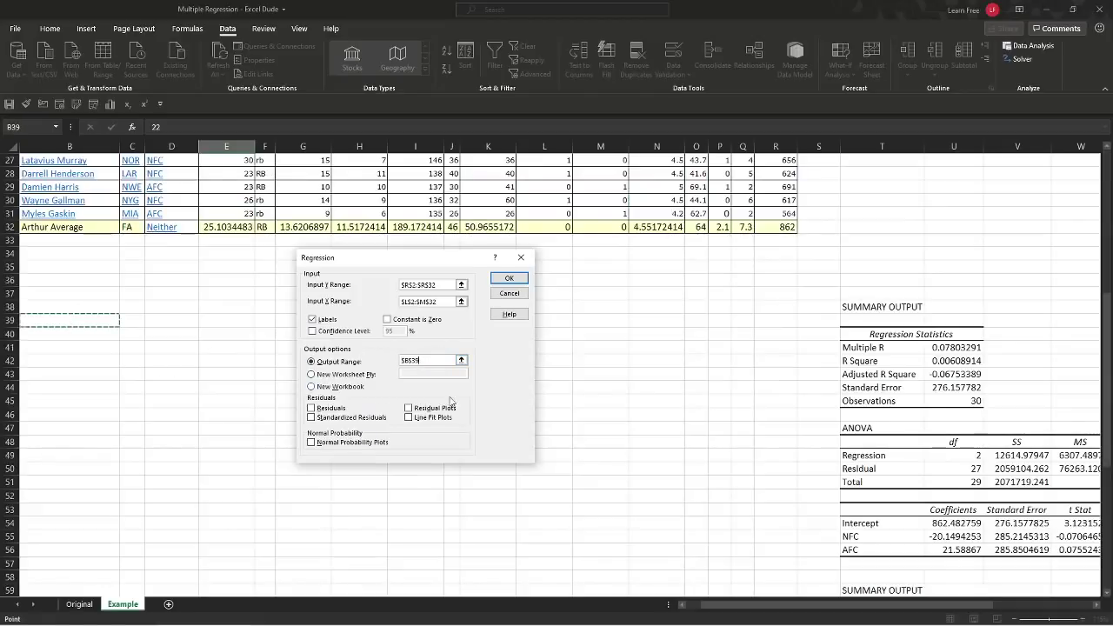
left_click(509, 277)
AutoFit the widths of all the sheet's columns so the new regression output's values and headings fit.
scroll(497, 302, "down", 3)
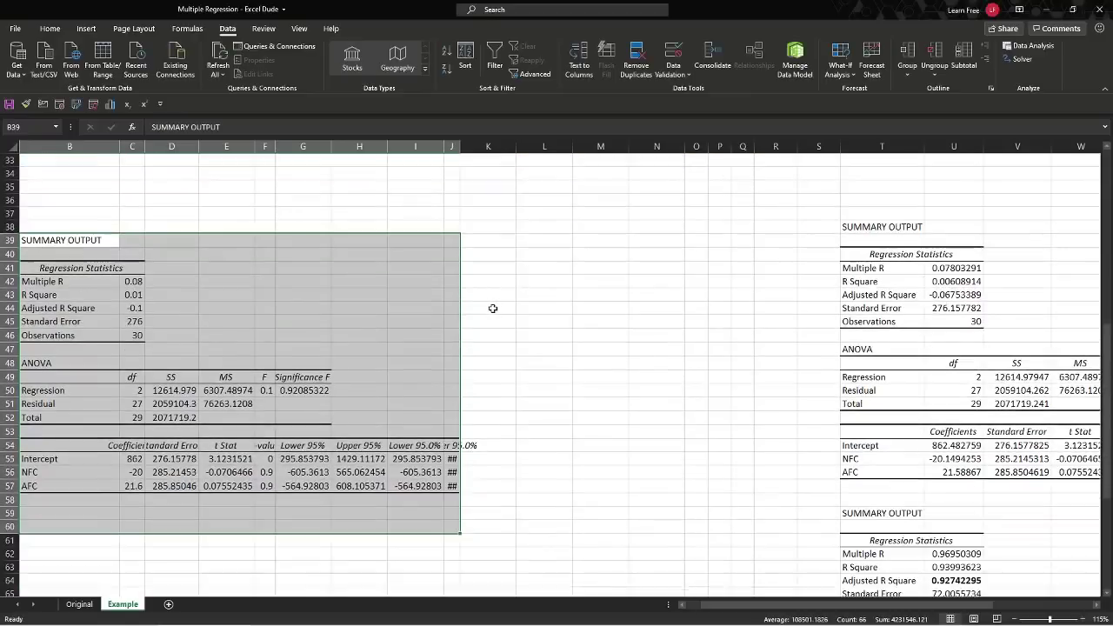
left_click(12, 149)
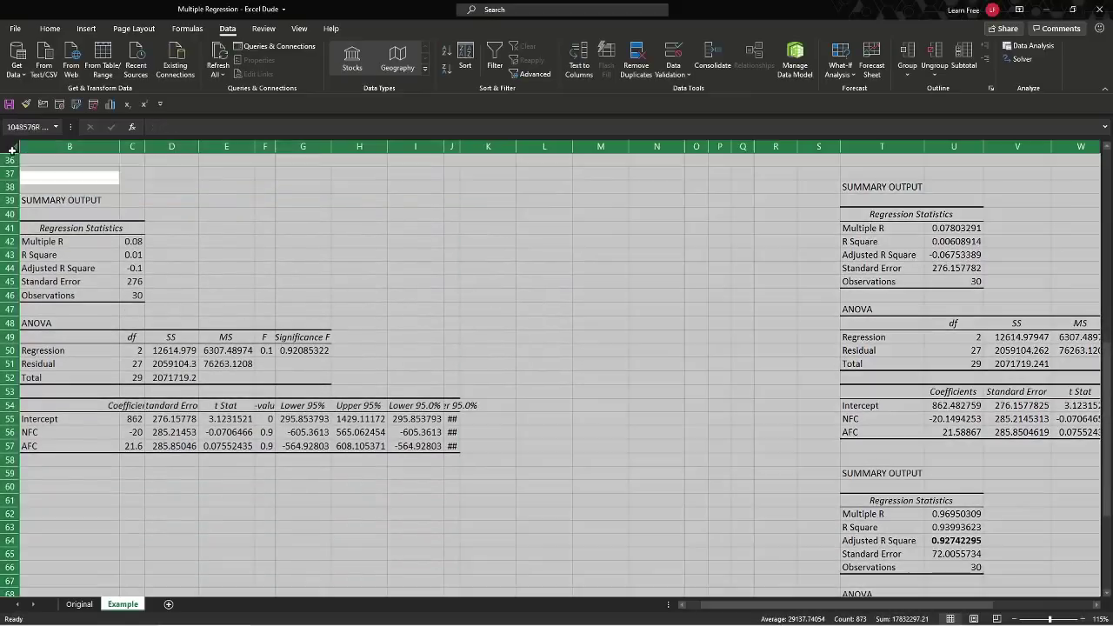
left_click(437, 146)
left_click(487, 380)
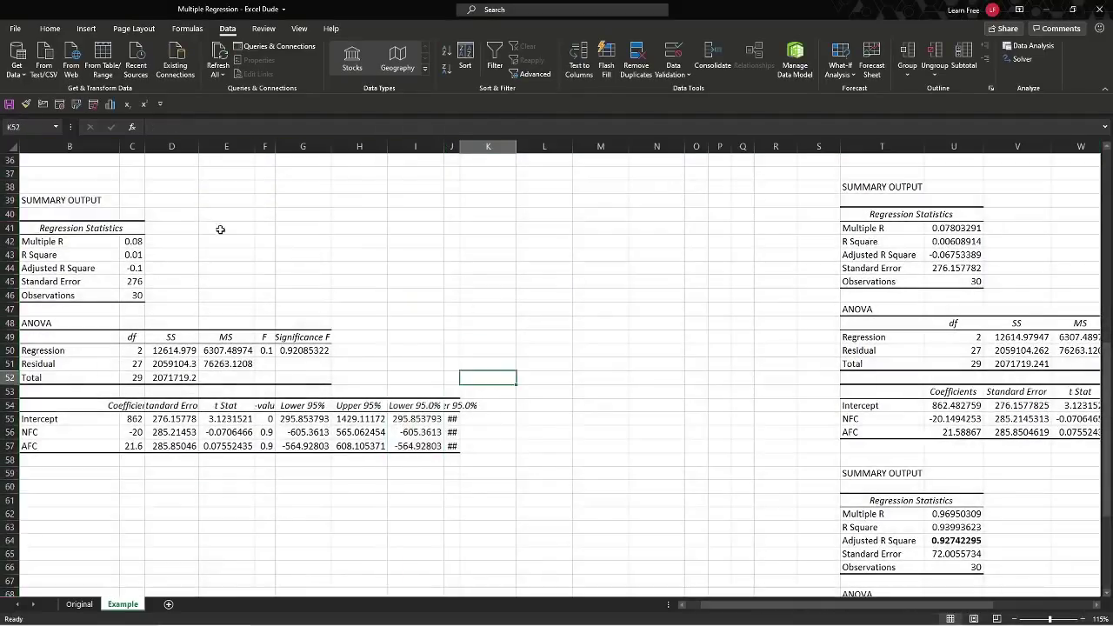
left_click(14, 146)
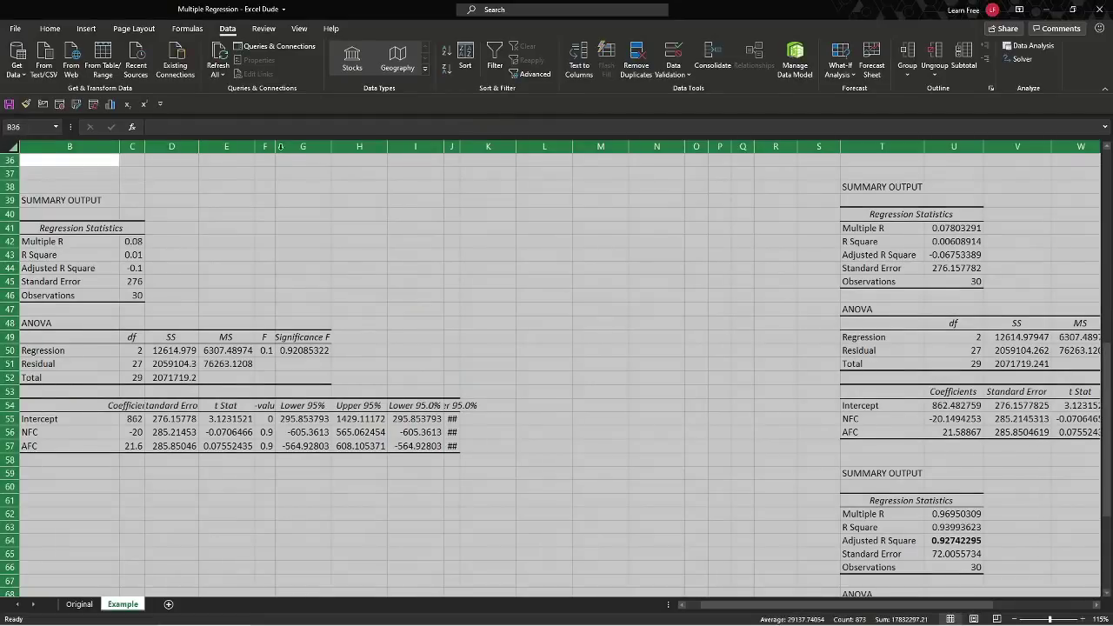
double_click(329, 148)
left_click(287, 296)
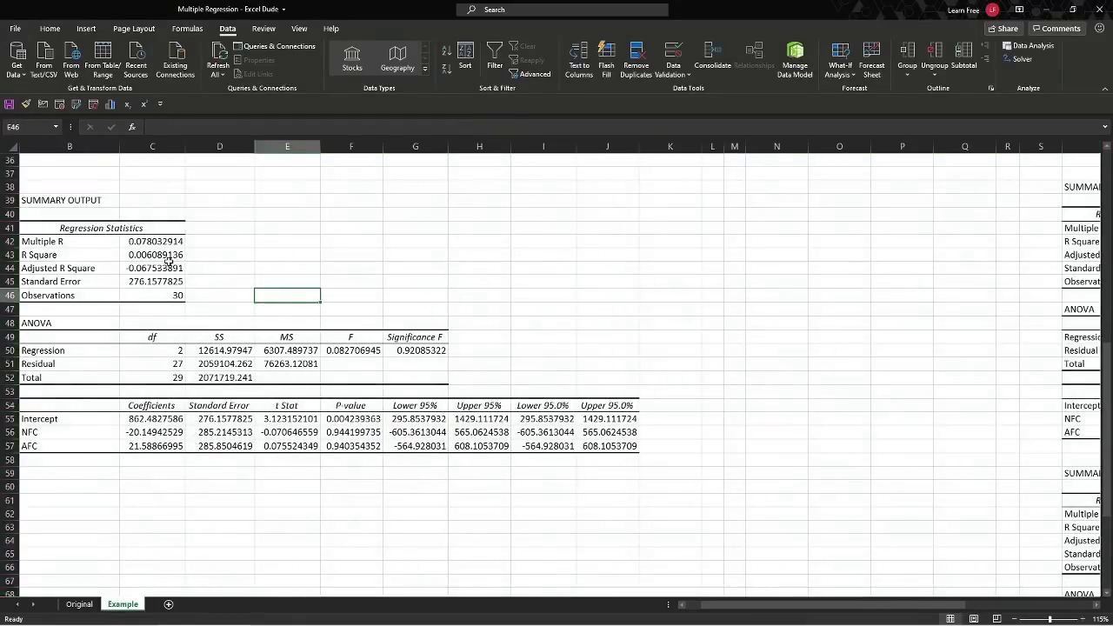
Check R Square in the new output and bold the Adjusted R Square label and value in B44:C44.
left_click(165, 257)
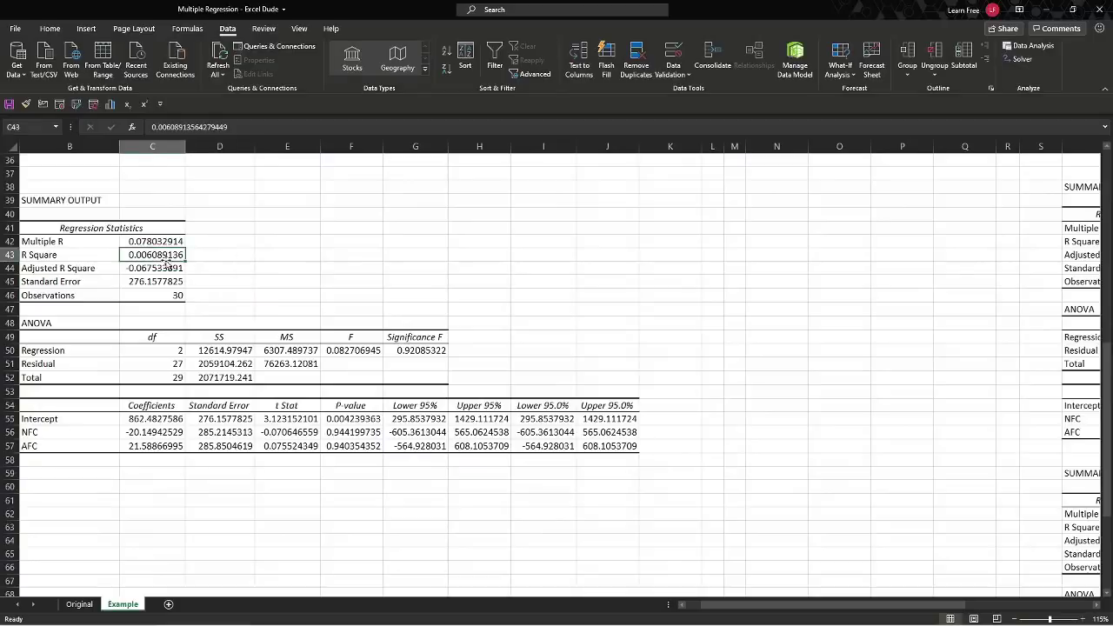
left_click(170, 268)
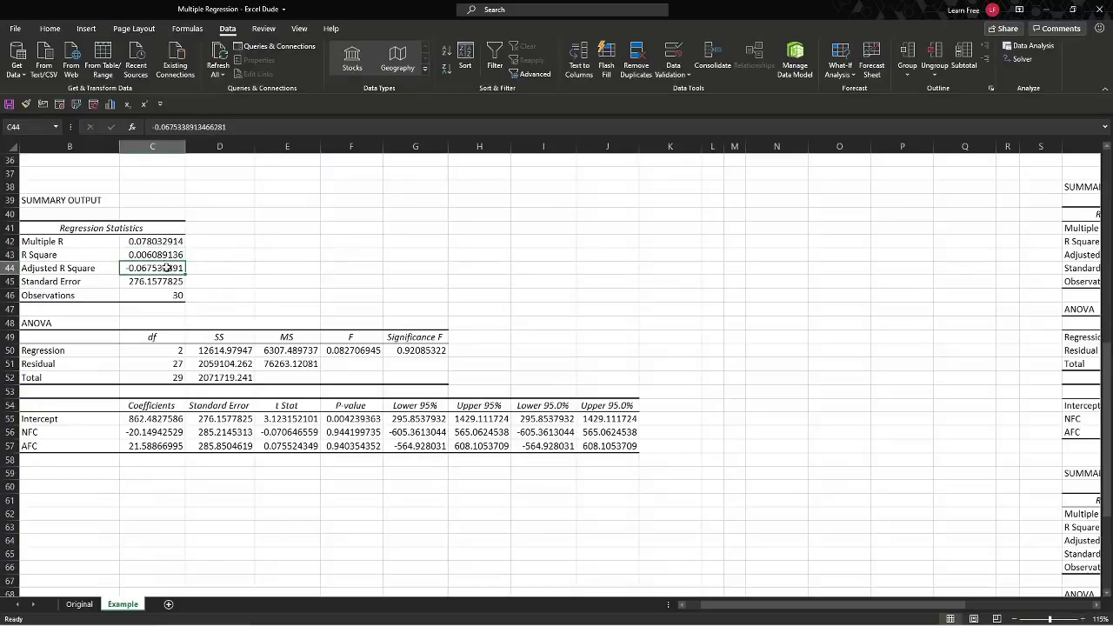
left_click_drag(169, 268, 77, 275)
key("ctrl+b")
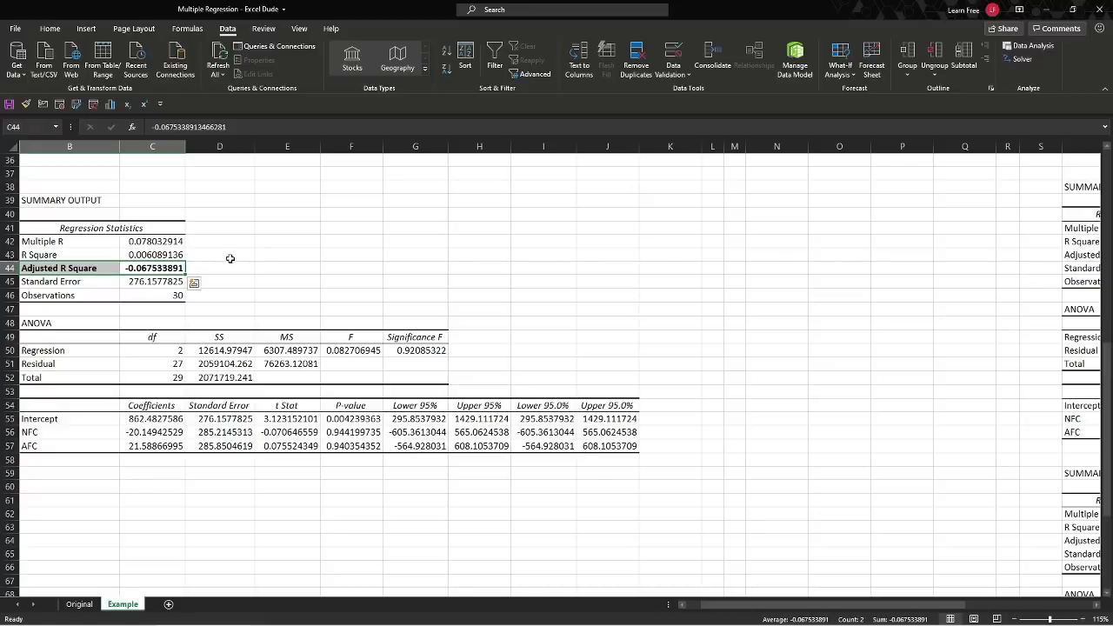
key("Down")
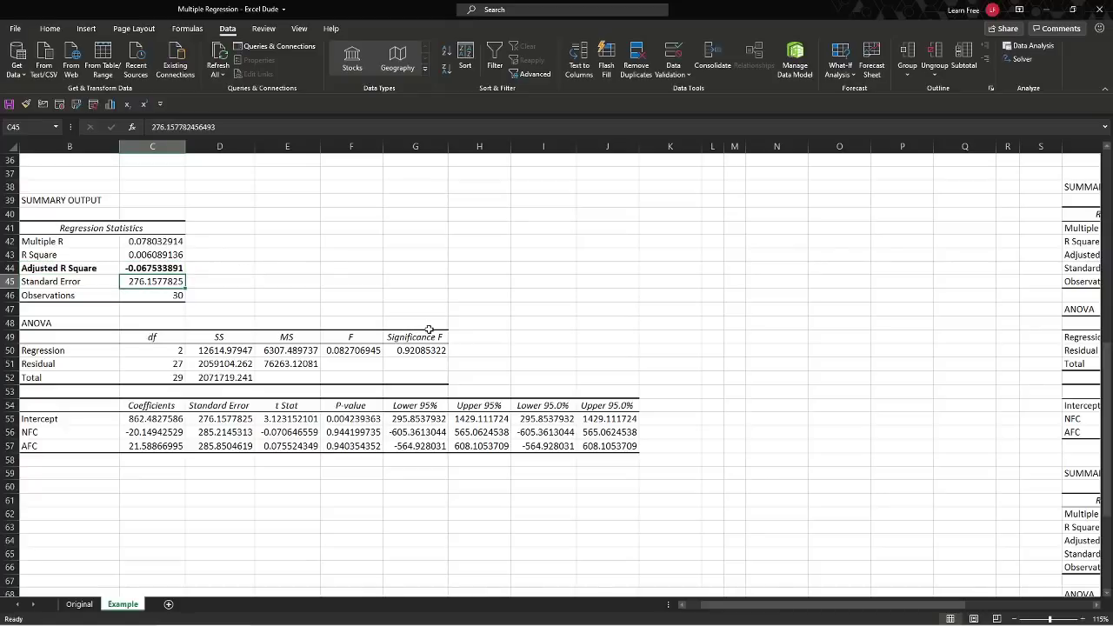
Bold the F and Significance F values in the new ANOVA table, F50:G50.
left_click_drag(395, 349, 372, 352)
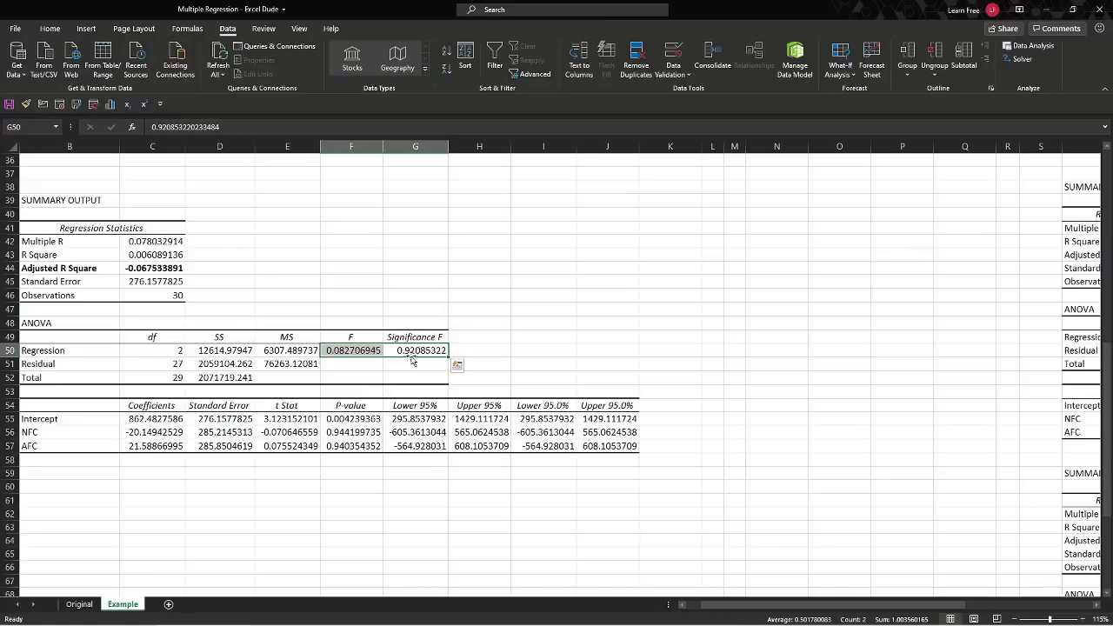
key("ctrl+b")
left_click(363, 352)
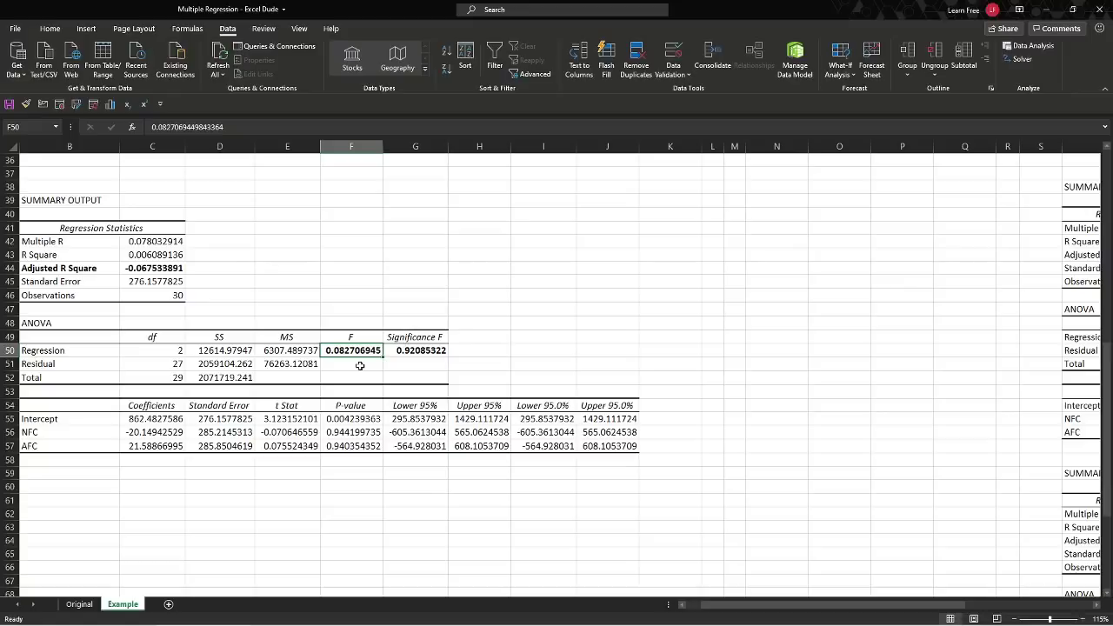
Recheck the Adjusted R Square and F values, and bold the NFC and AFC P-values in F56:F57.
left_click(144, 271)
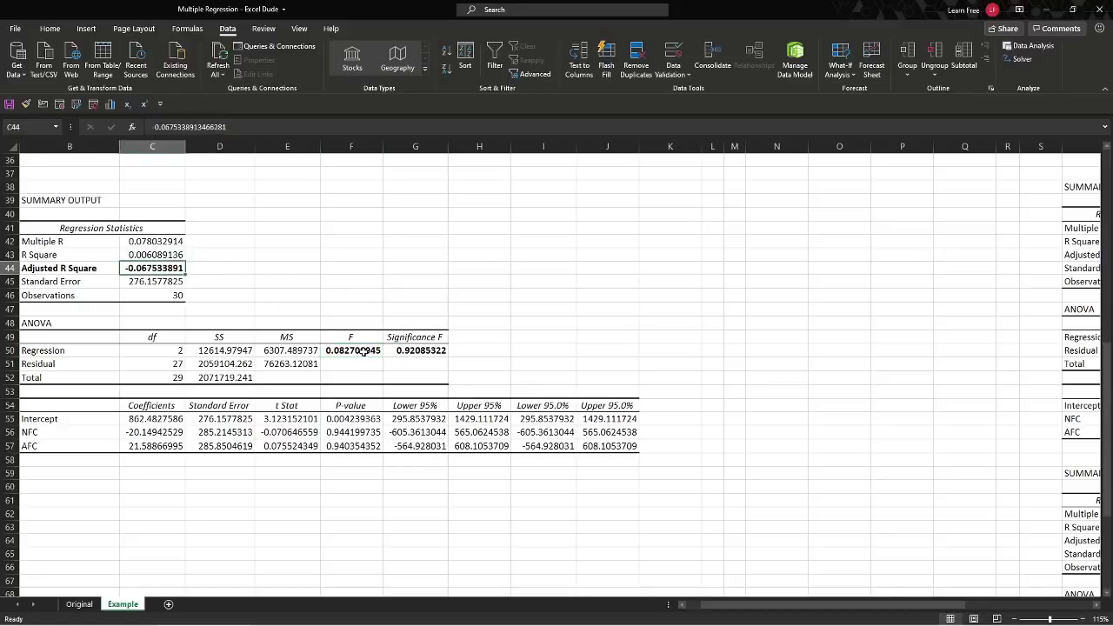
left_click_drag(374, 350, 395, 351)
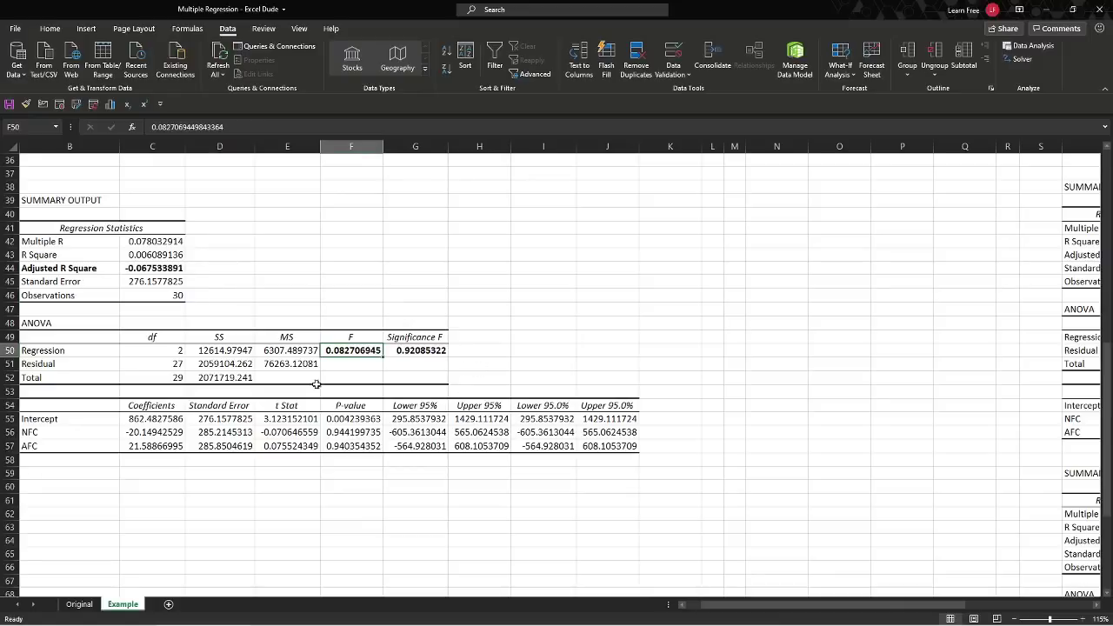
left_click(329, 419)
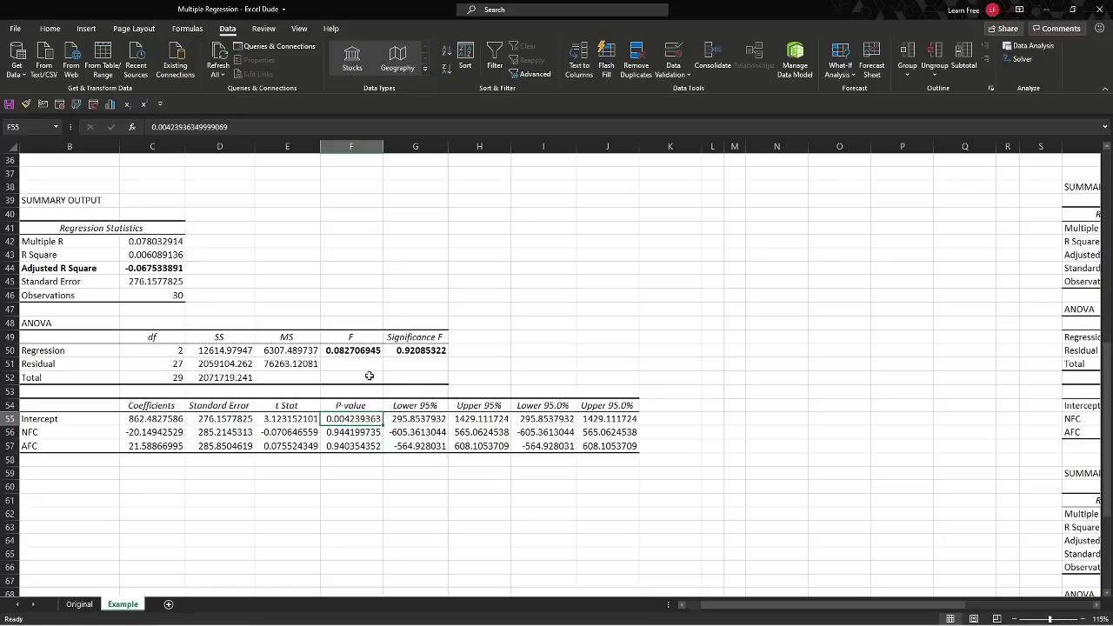
left_click_drag(361, 435, 363, 446)
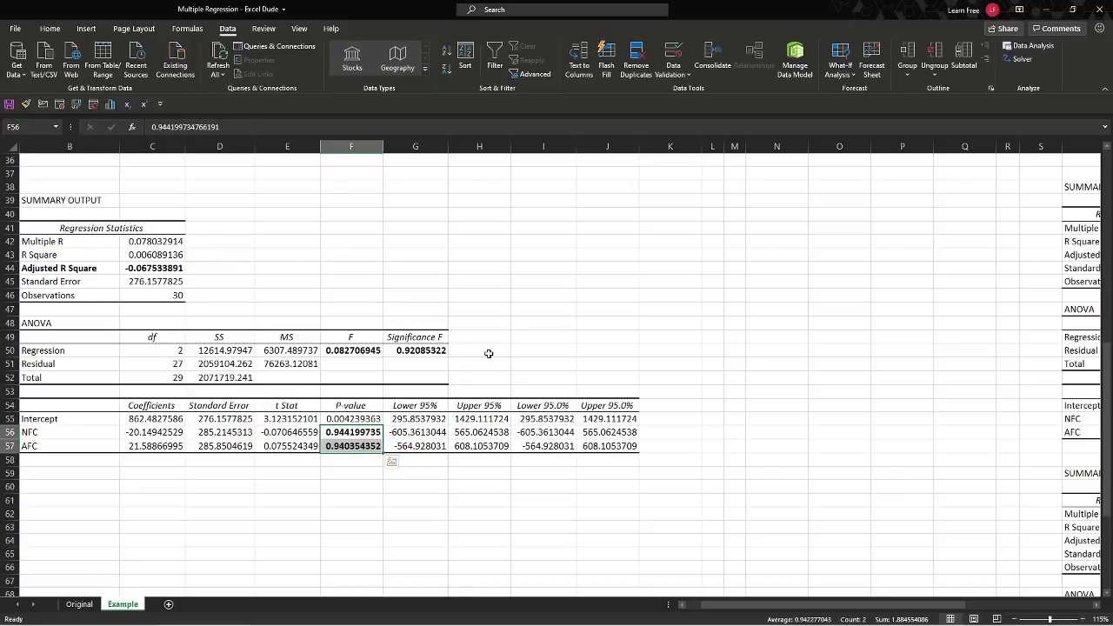
Start another Regression on the same Yds range, with the Att through AFC columns, I2:M32, as its X range.
scroll(490, 355, "up", 12)
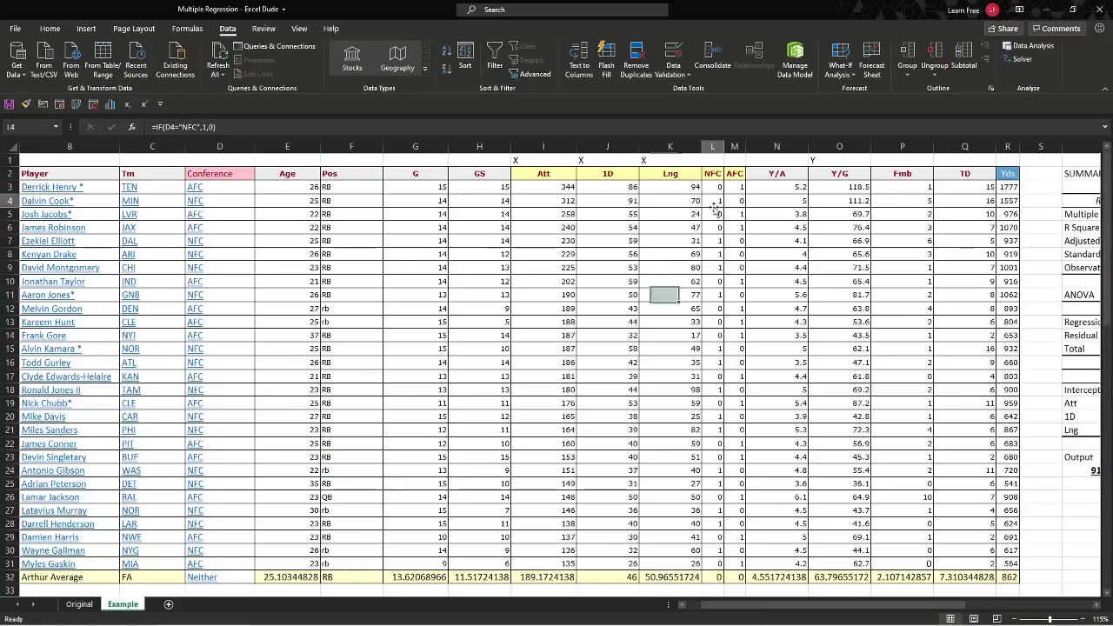
left_click(793, 216)
left_click(798, 320)
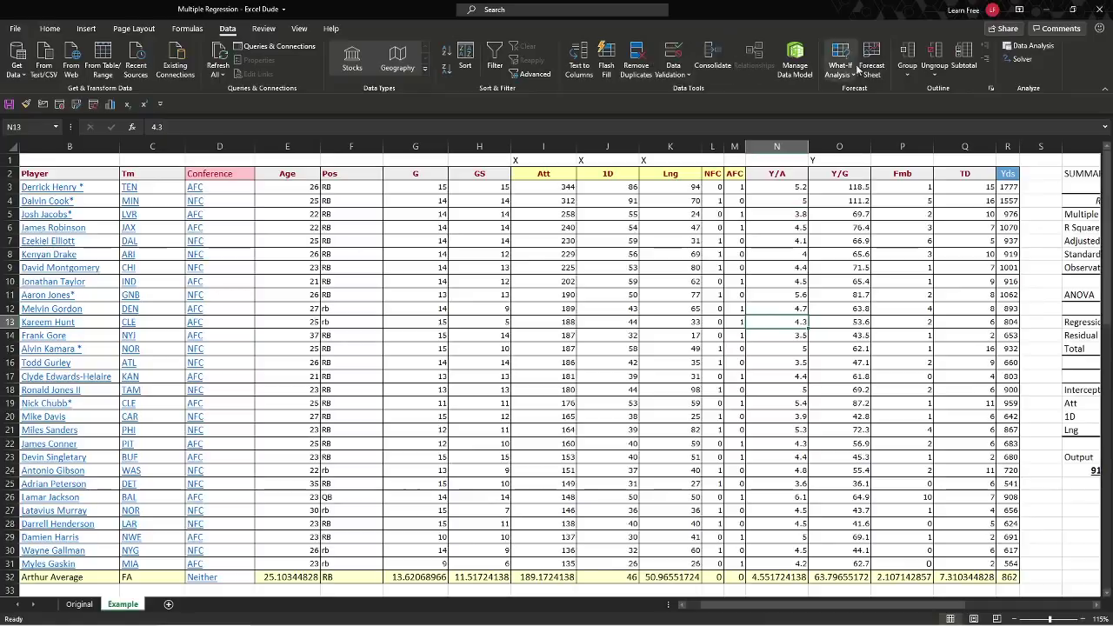
left_click(1030, 46)
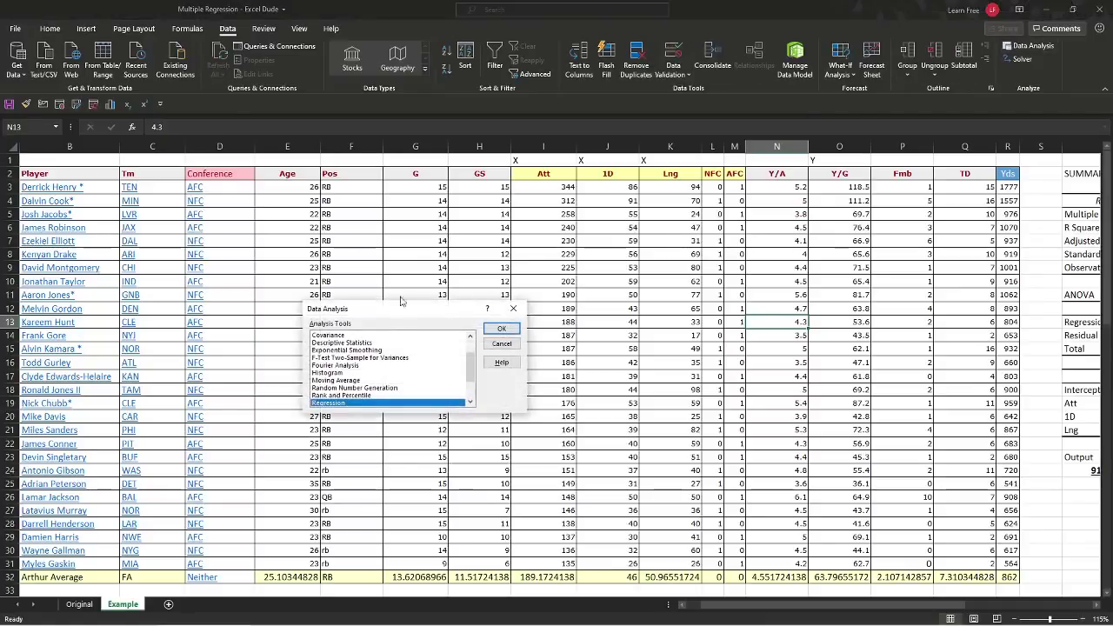
left_click(500, 329)
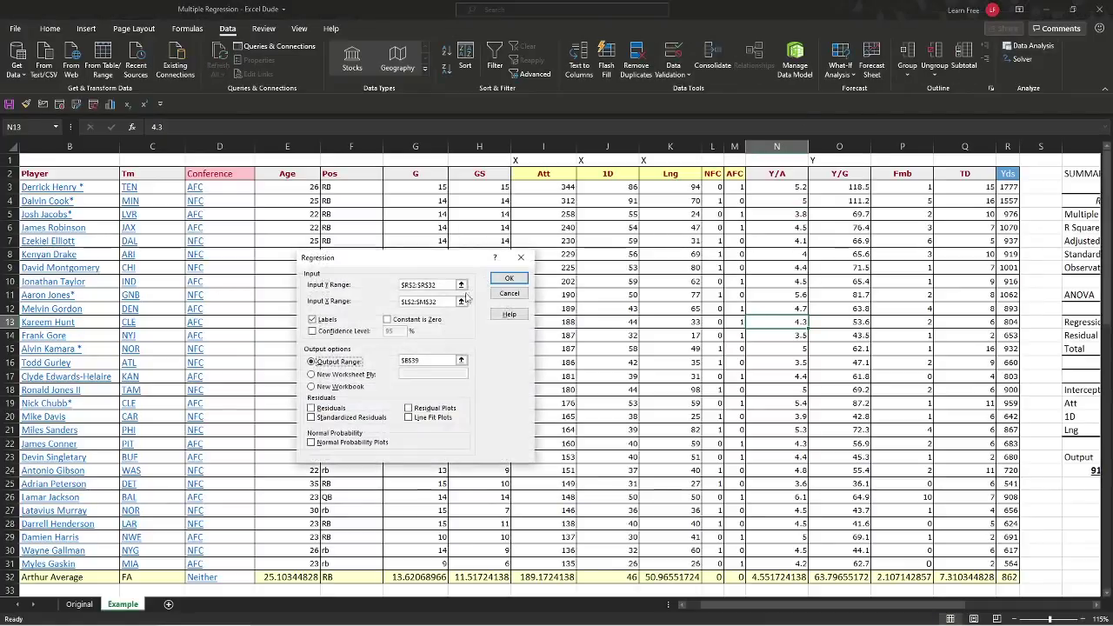
left_click(442, 283)
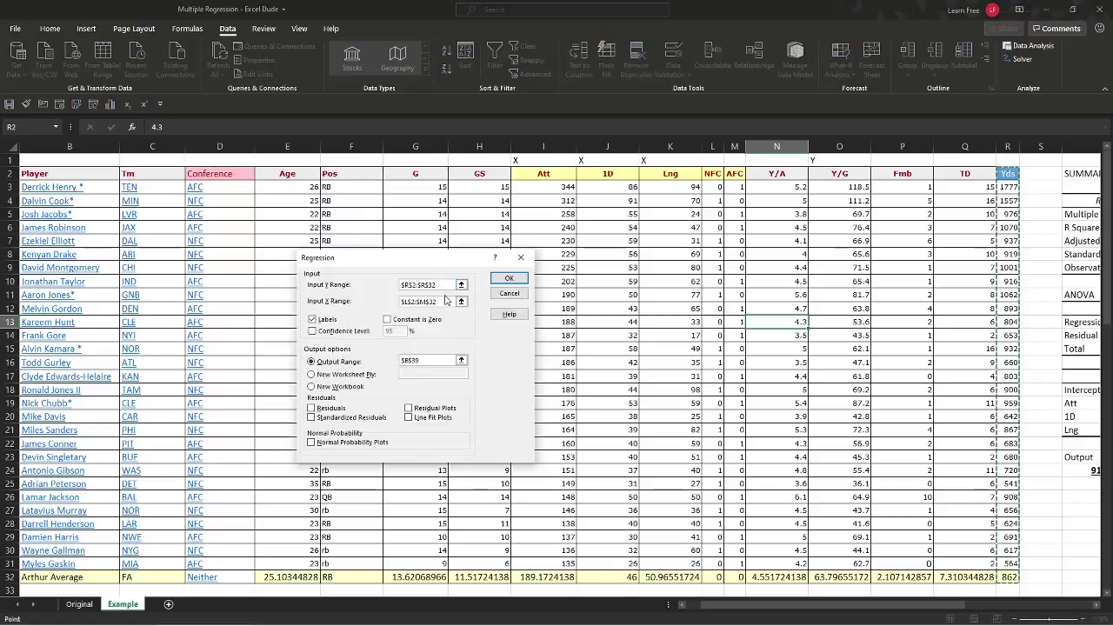
left_click(444, 300)
left_click_drag(445, 300, 367, 300)
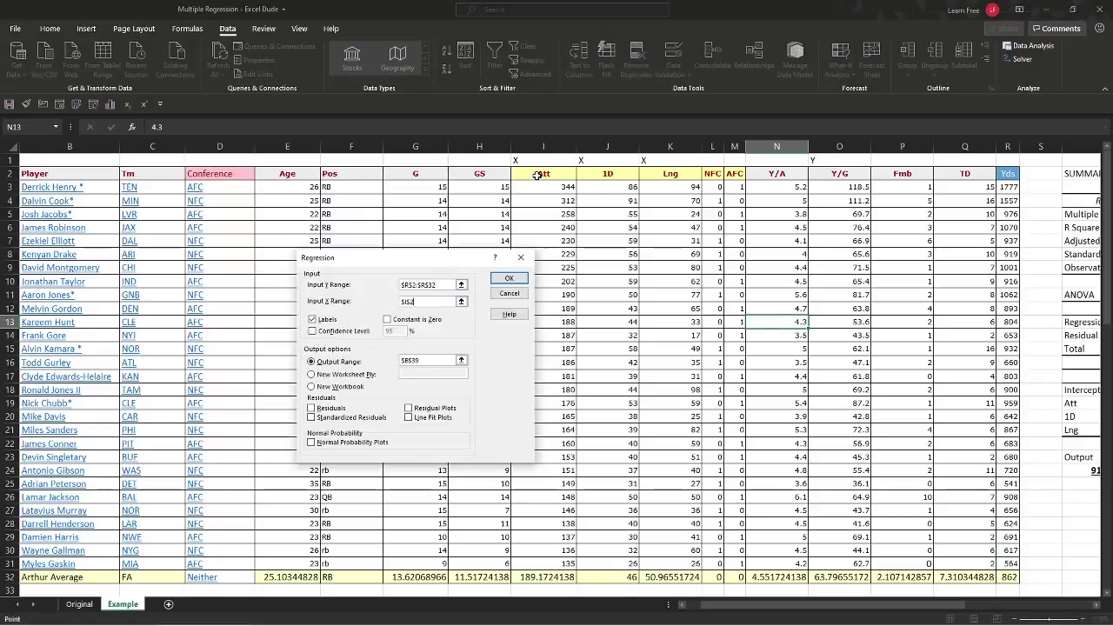
left_click_drag(537, 177, 733, 582)
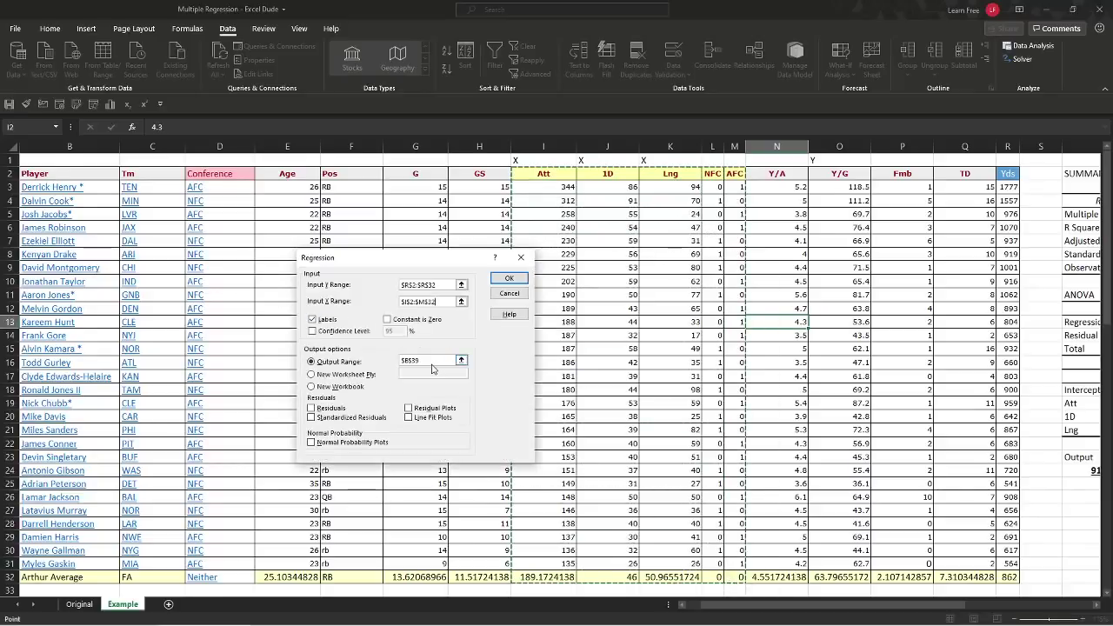
Set the output range to B61, below the NFC and AFC regression output, and run the regression.
left_click(432, 366)
key("BackSpace")
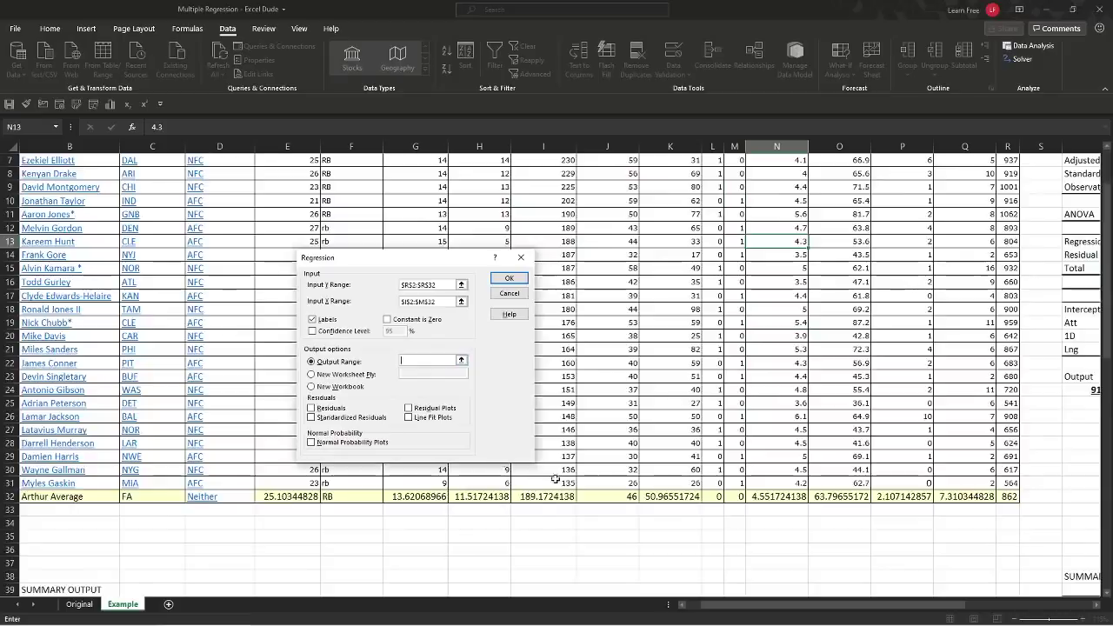
scroll(515, 456, "down", 11)
scroll(514, 456, "down", 8)
scroll(261, 392, "up", 5)
left_click(69, 323)
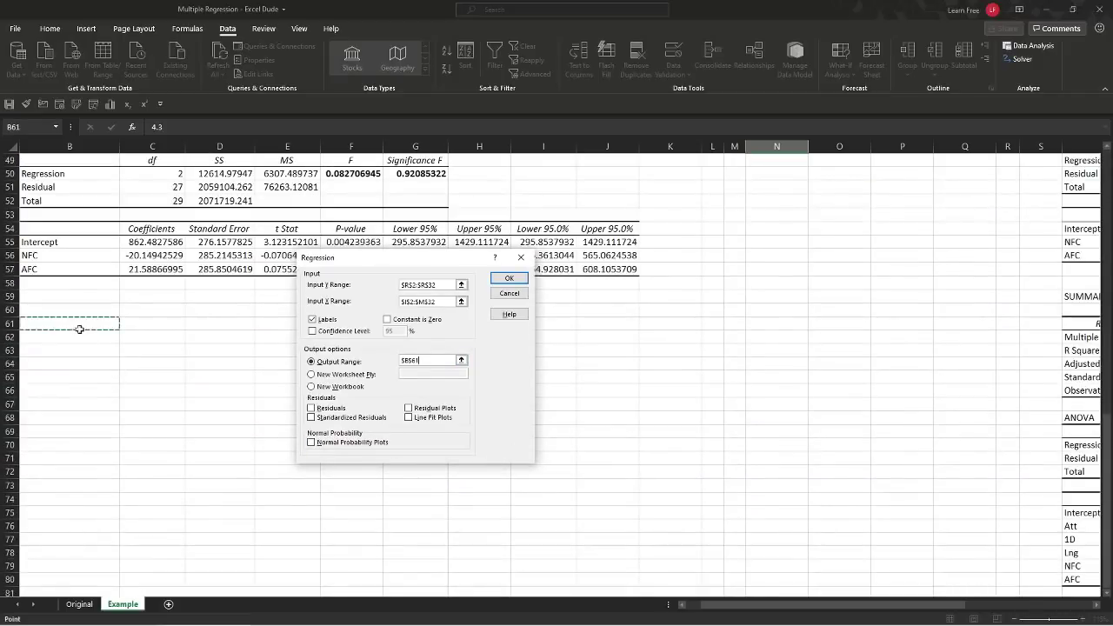
left_click(509, 278)
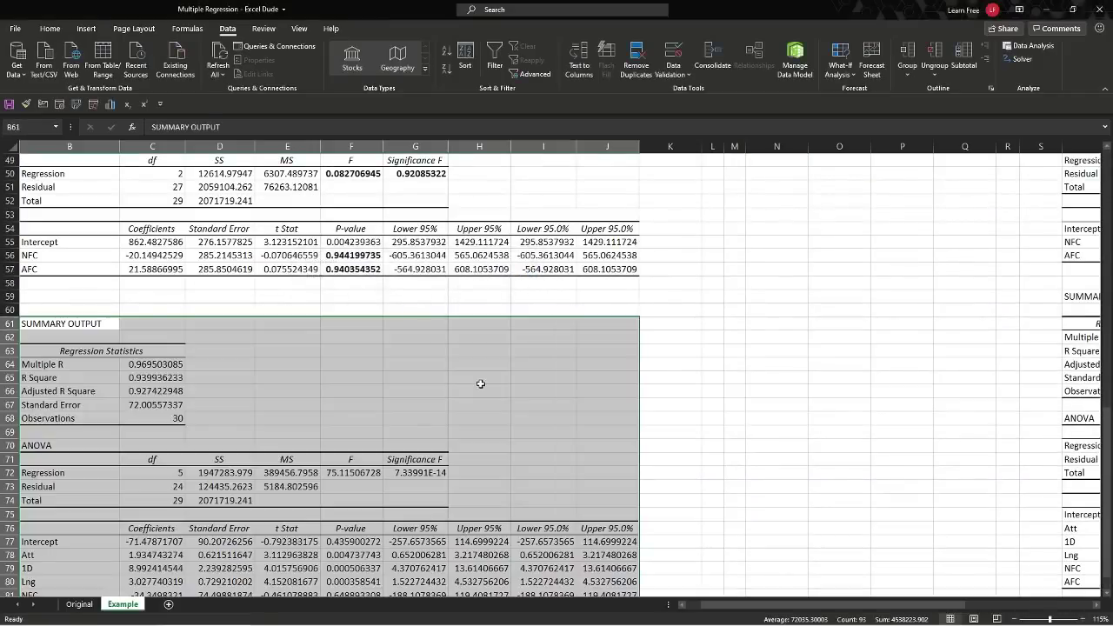
Bold the Adjusted R Square label and value in B66:C66 and the F and Significance F values in F72:G72.
scroll(537, 382, "down", 4)
left_click(141, 227)
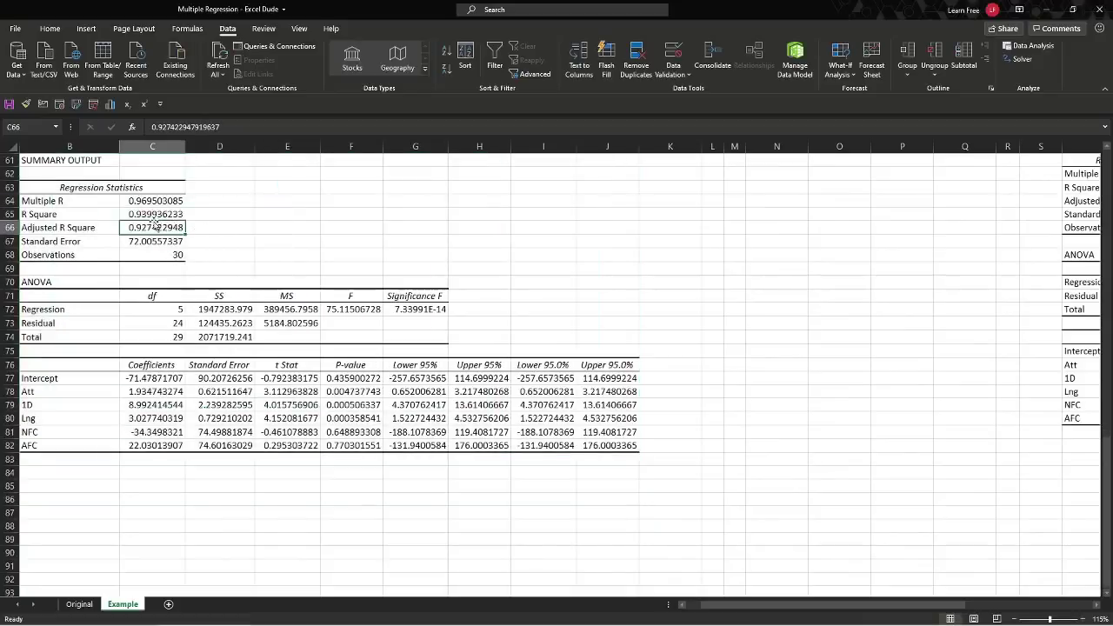
mouse_move(141, 226)
left_mouse_down()
mouse_move(79, 217)
mouse_move(140, 227)
left_mouse_up()
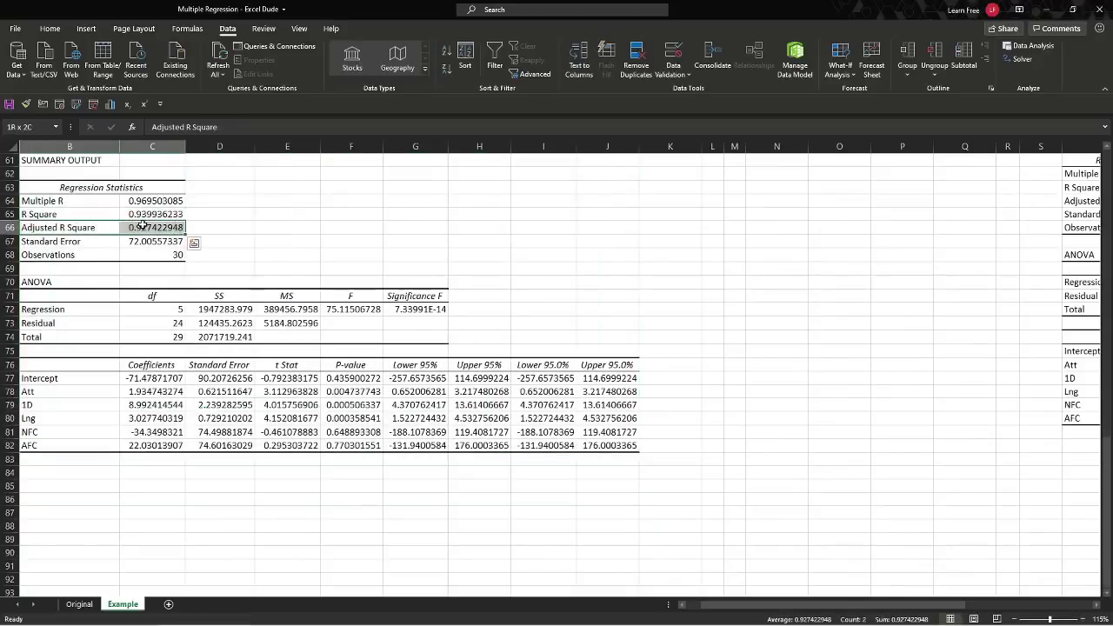
key("ctrl+b")
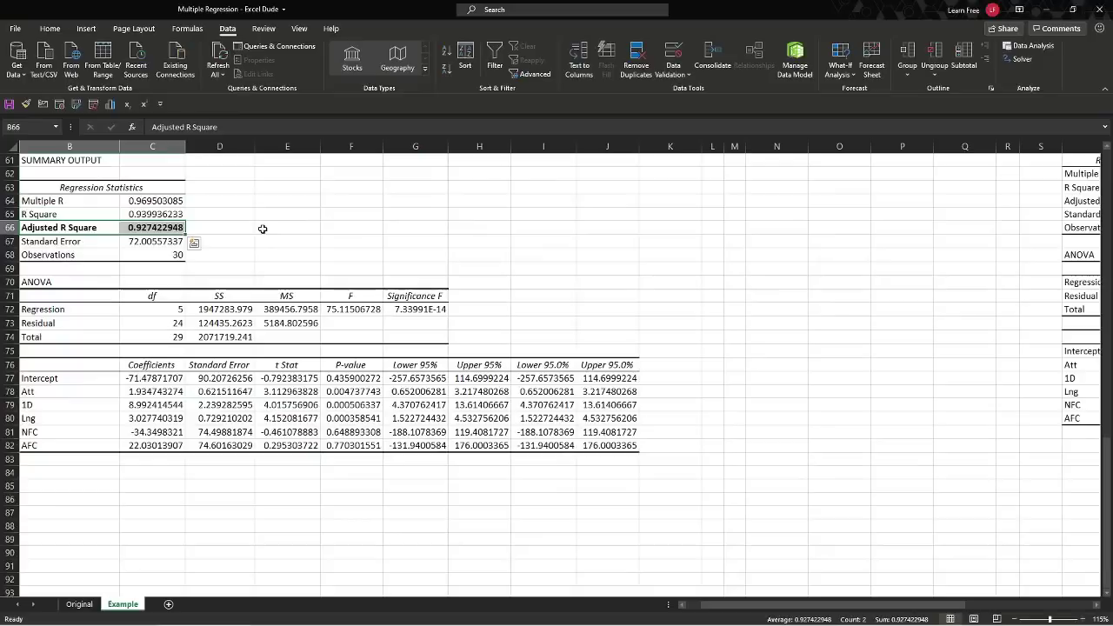
left_click_drag(410, 309, 365, 309)
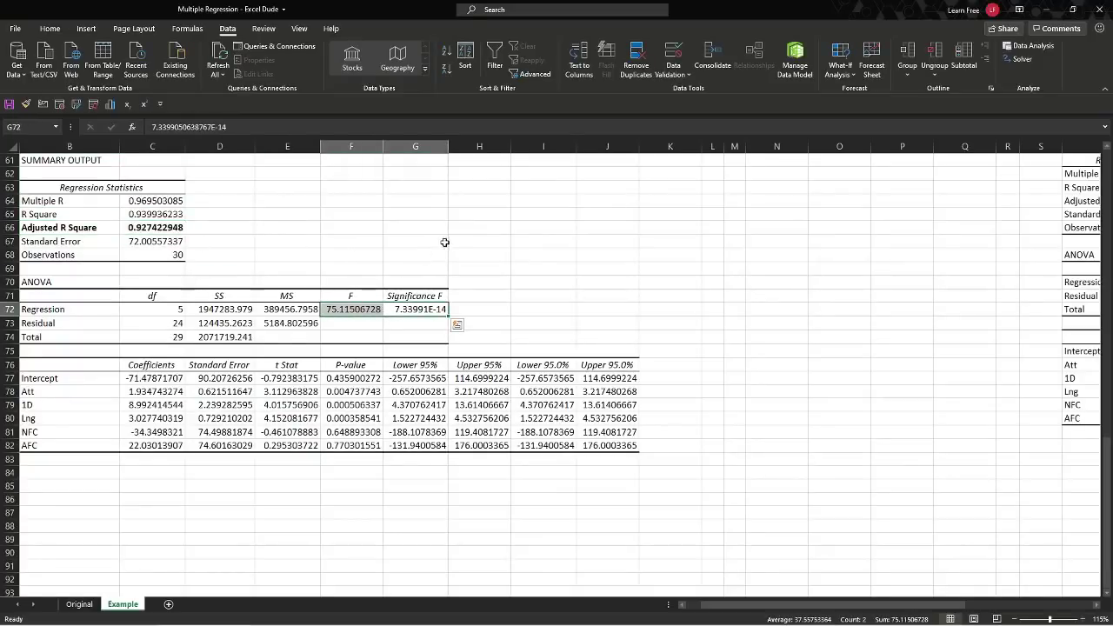
key("ctrl+b")
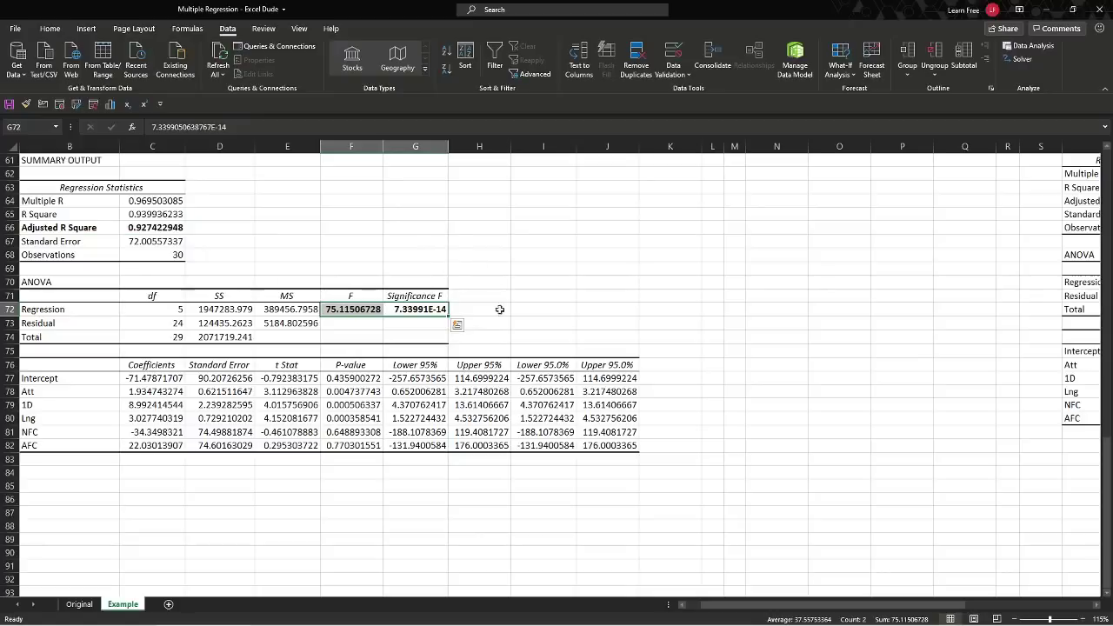
Bold the P-values of Att, 1D and Lng in F78:F80 of the combined regression output.
left_click(346, 393)
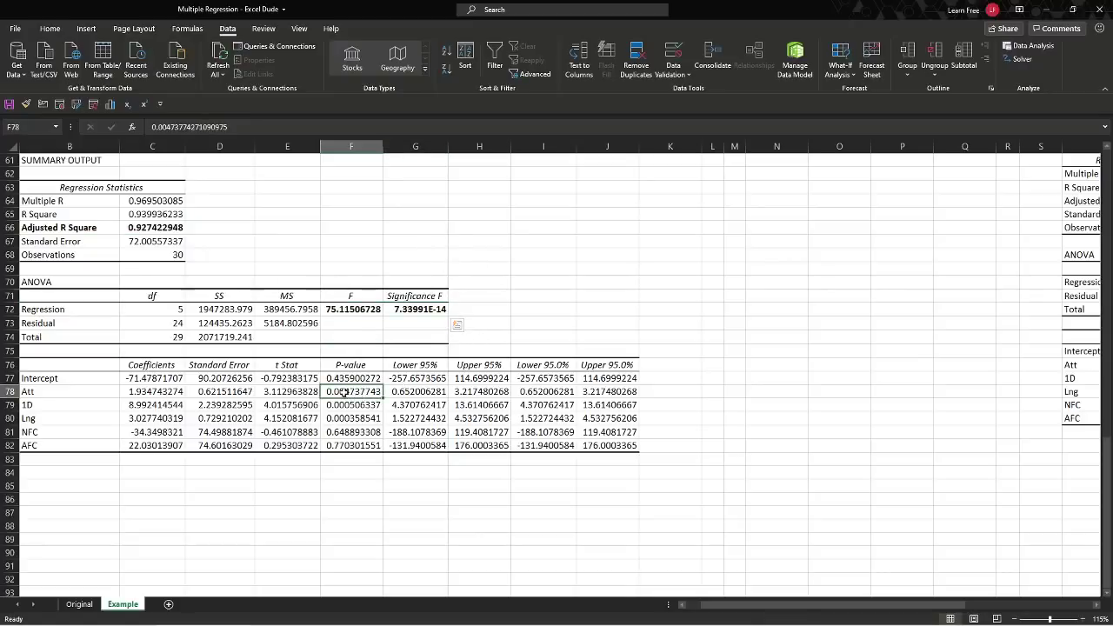
key("ctrl+b")
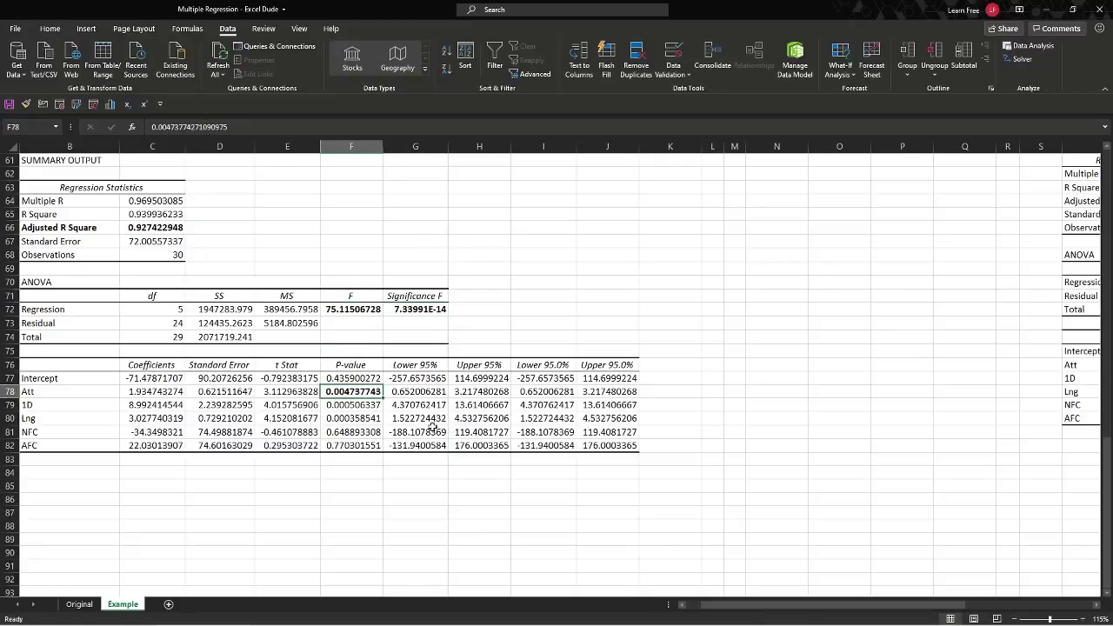
left_click(371, 405)
key("ctrl+b")
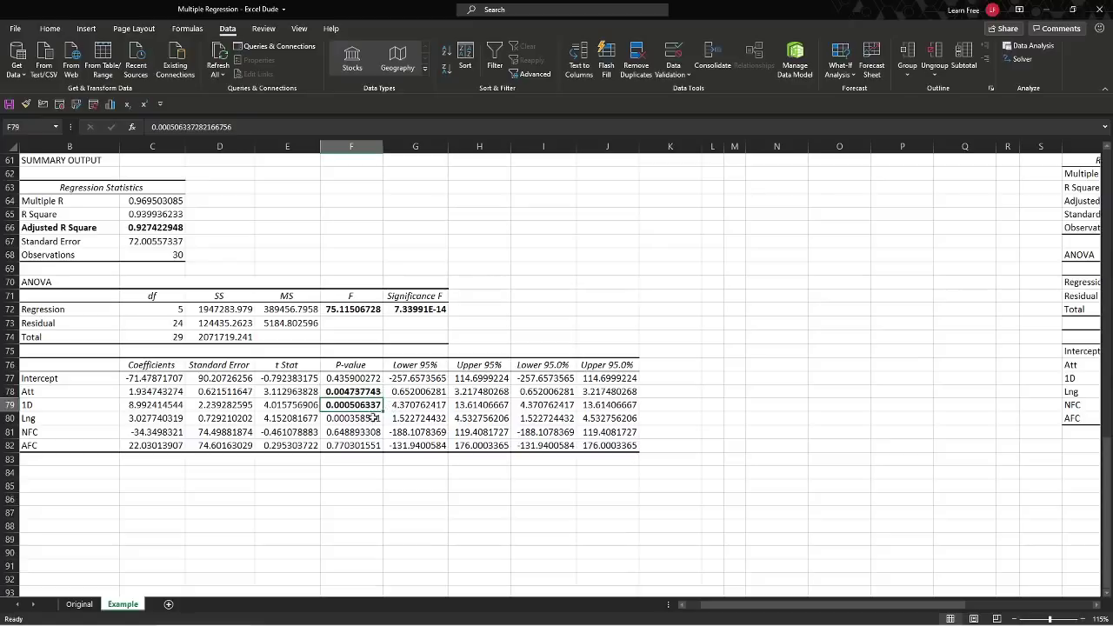
left_click(372, 418)
key("ctrl+b")
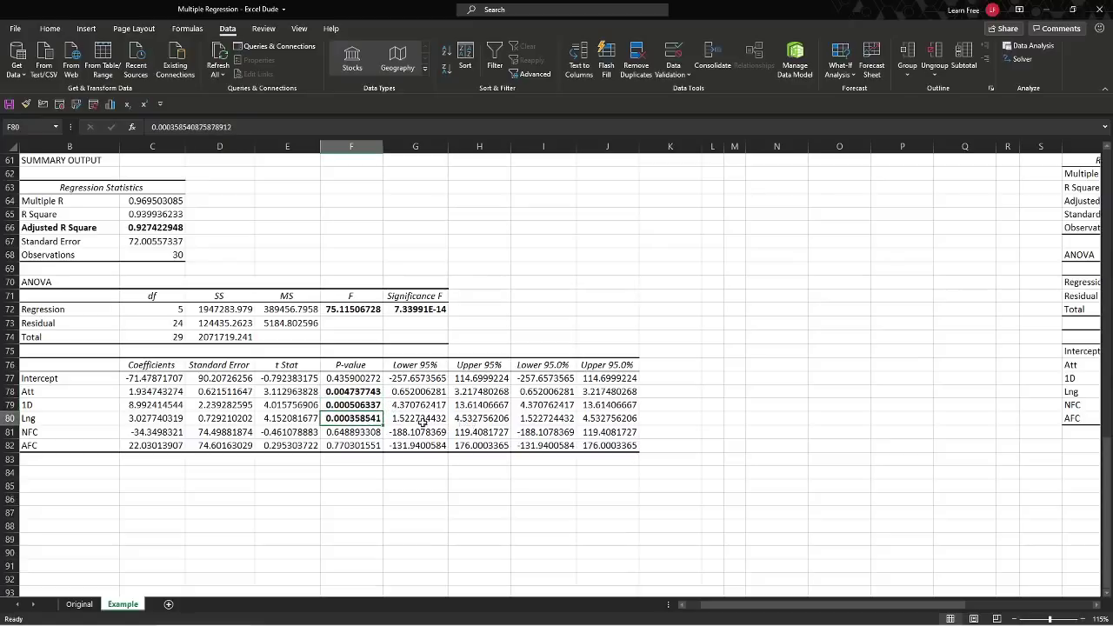
left_click_drag(370, 432, 391, 445)
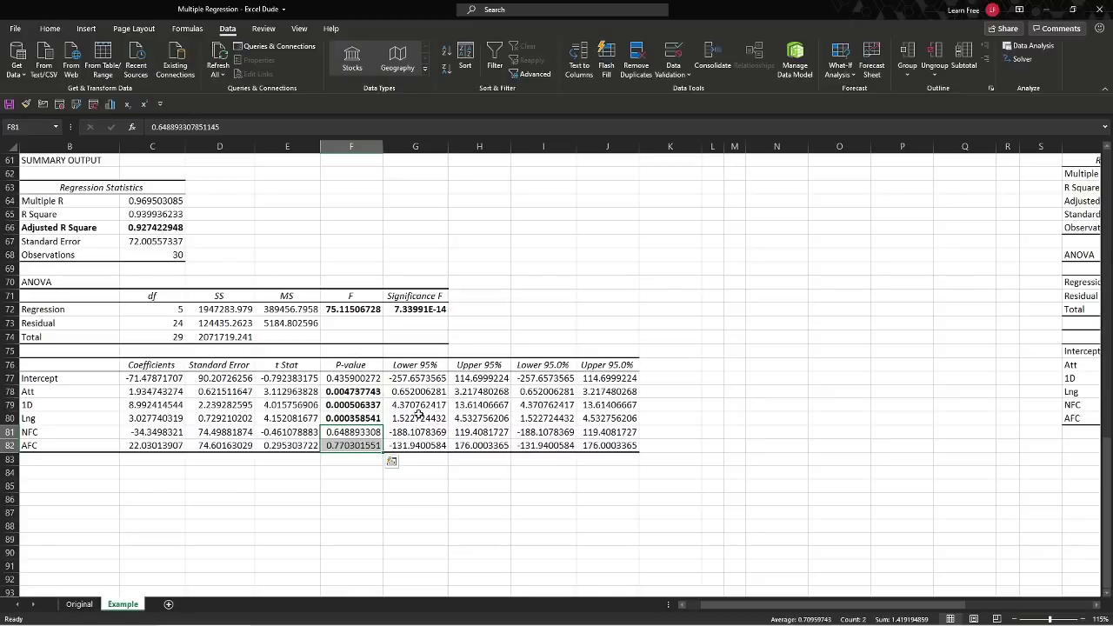
key("ctrl+b")
key("ctrl+z")
Review the NFC dummy in L3 and the headers and first values of the Y/A and Y/G columns.
scroll(513, 195, "up", 20)
left_click(717, 187)
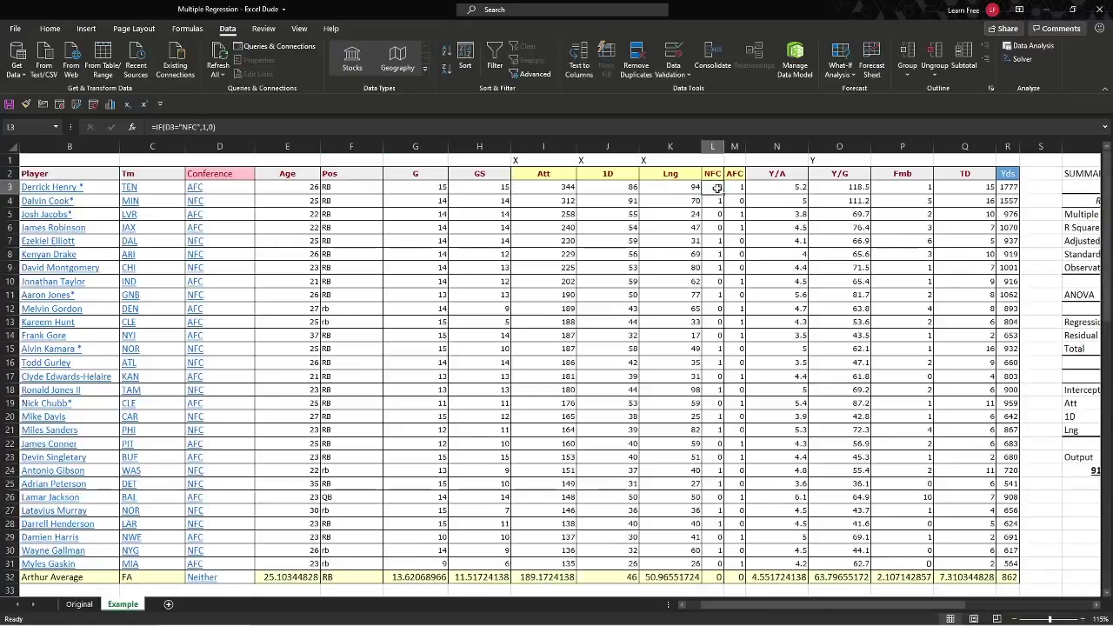
left_click(758, 174)
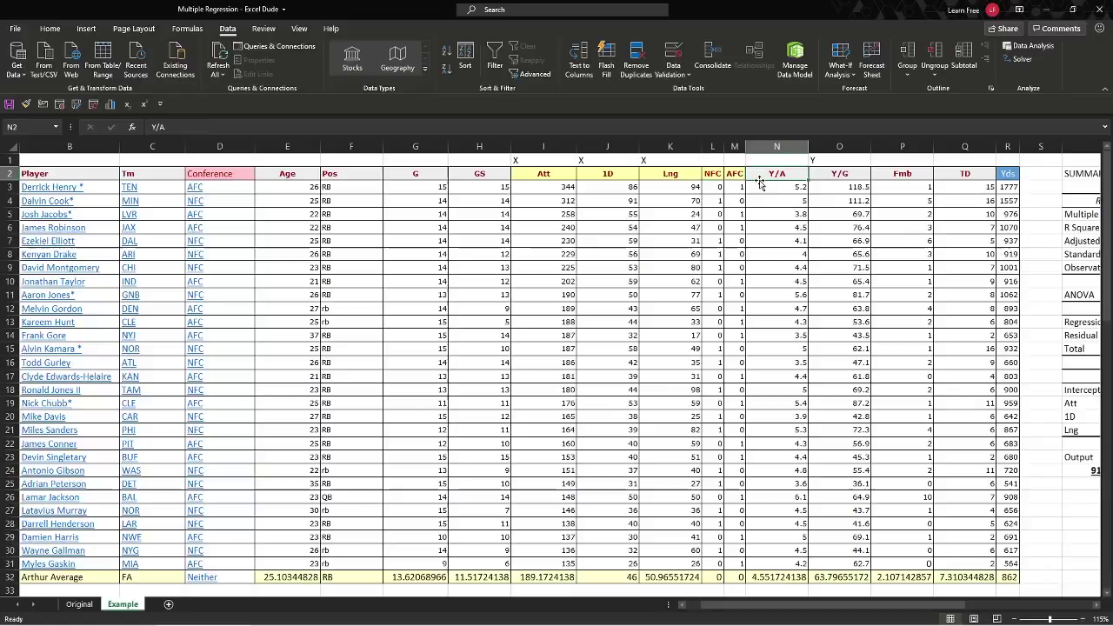
left_click(758, 187)
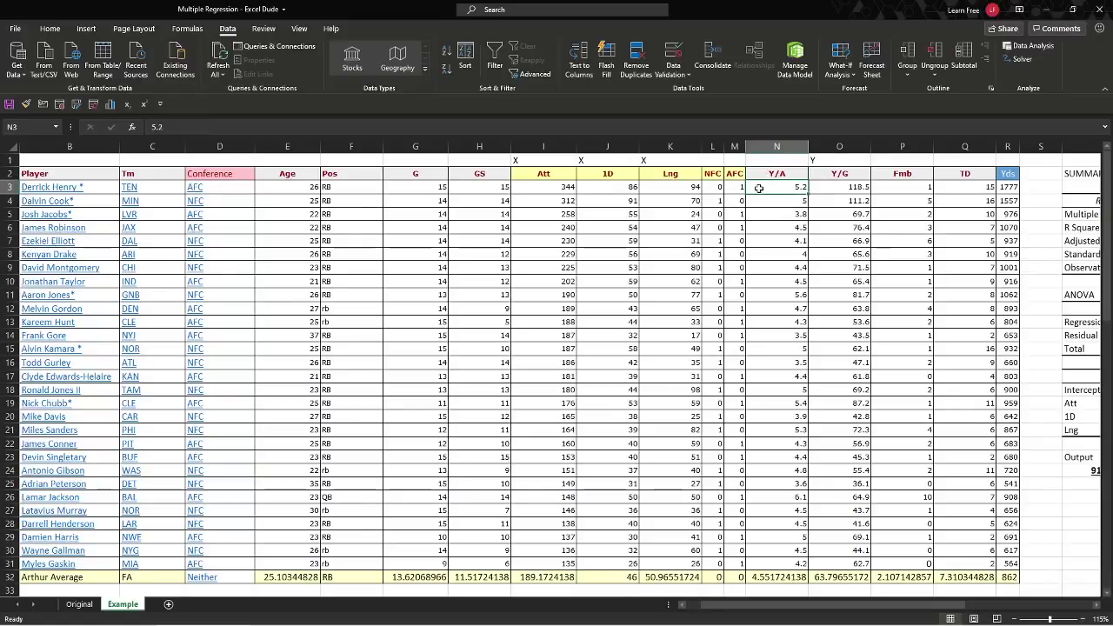
left_click(818, 174)
left_click(817, 186)
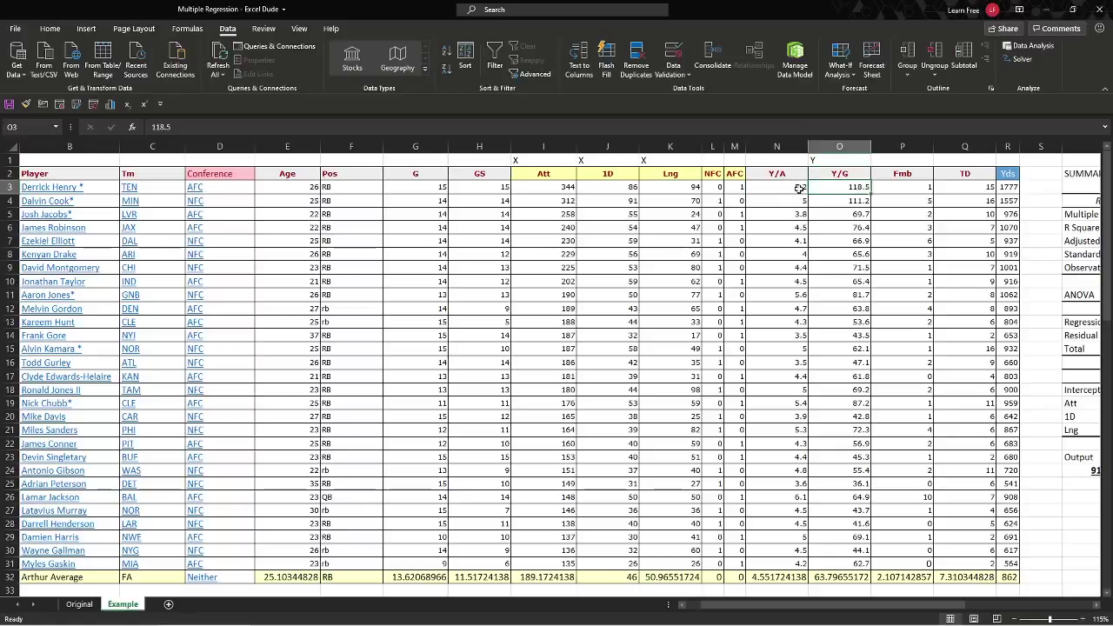
Move the Y label from O1 to R1, above the Yds column.
left_click(837, 157)
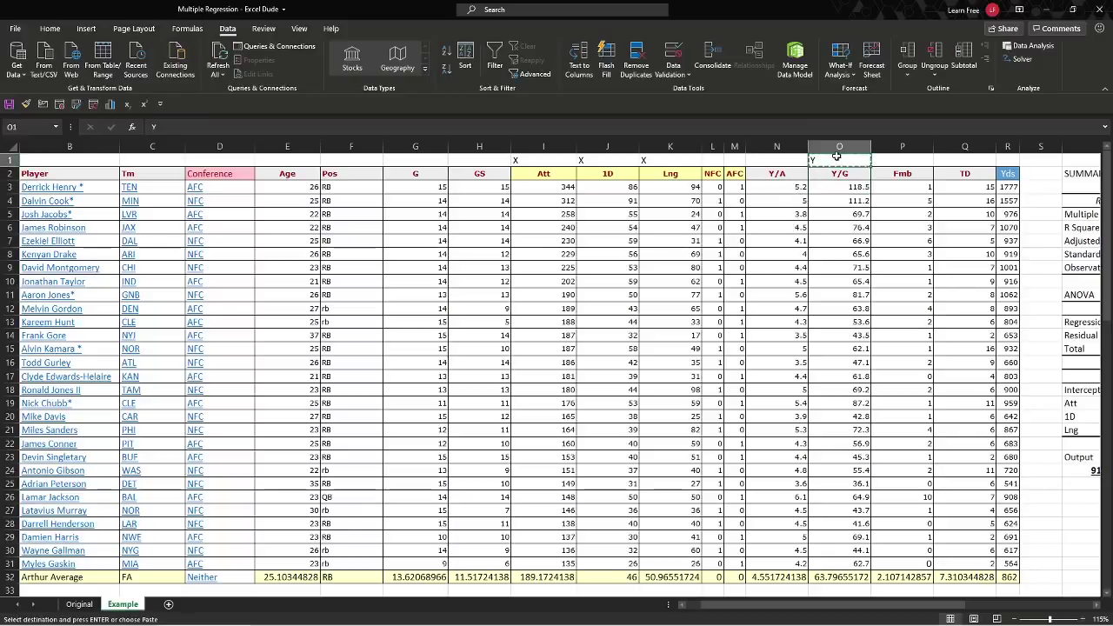
key("ctrl+x")
key("Right")
key("Right")
key("Right")
key("ctrl+v")
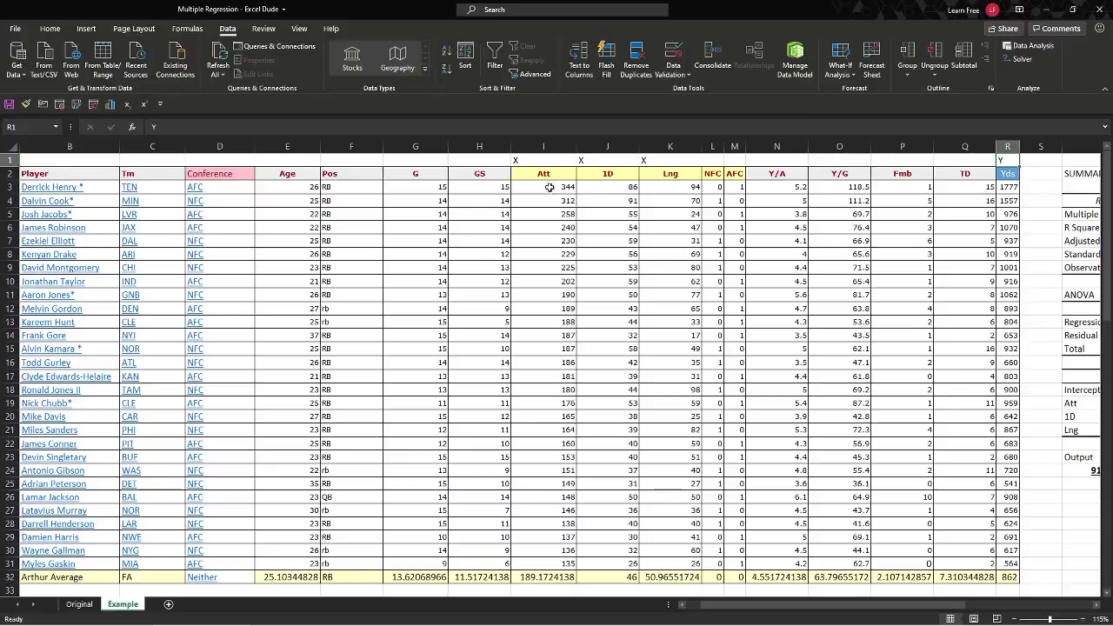
left_click(614, 243)
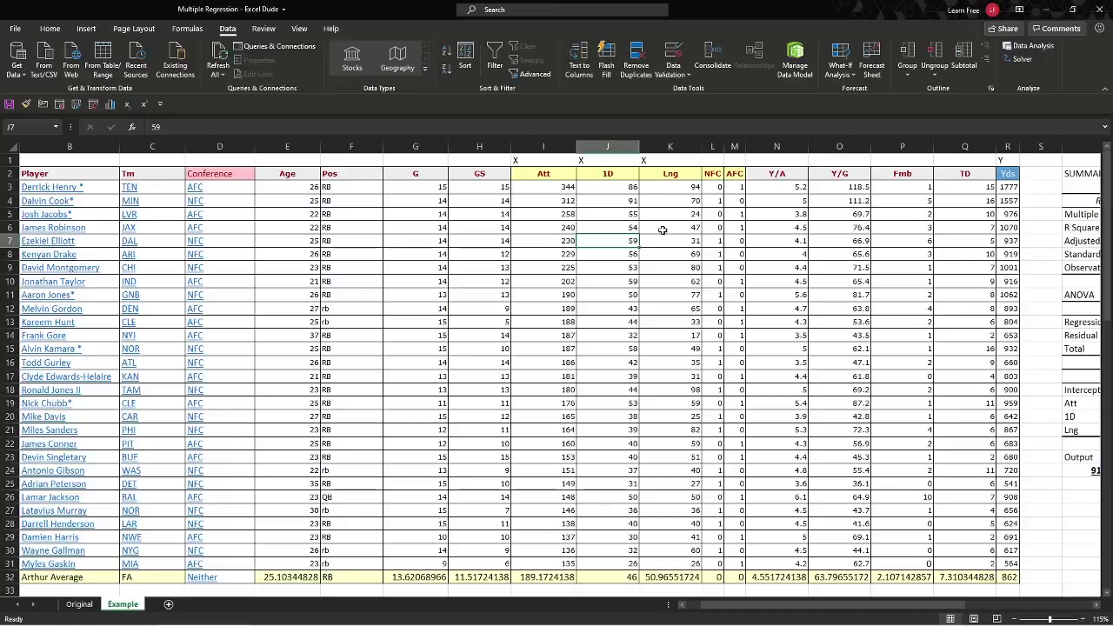
left_click(288, 231)
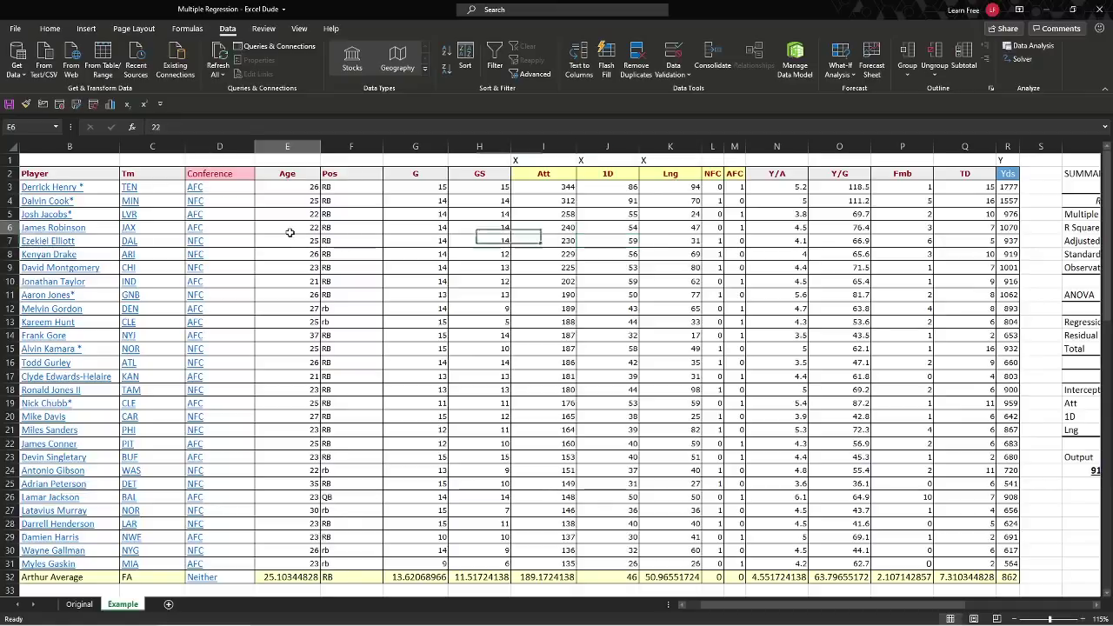
right_click(349, 231)
key("Escape")
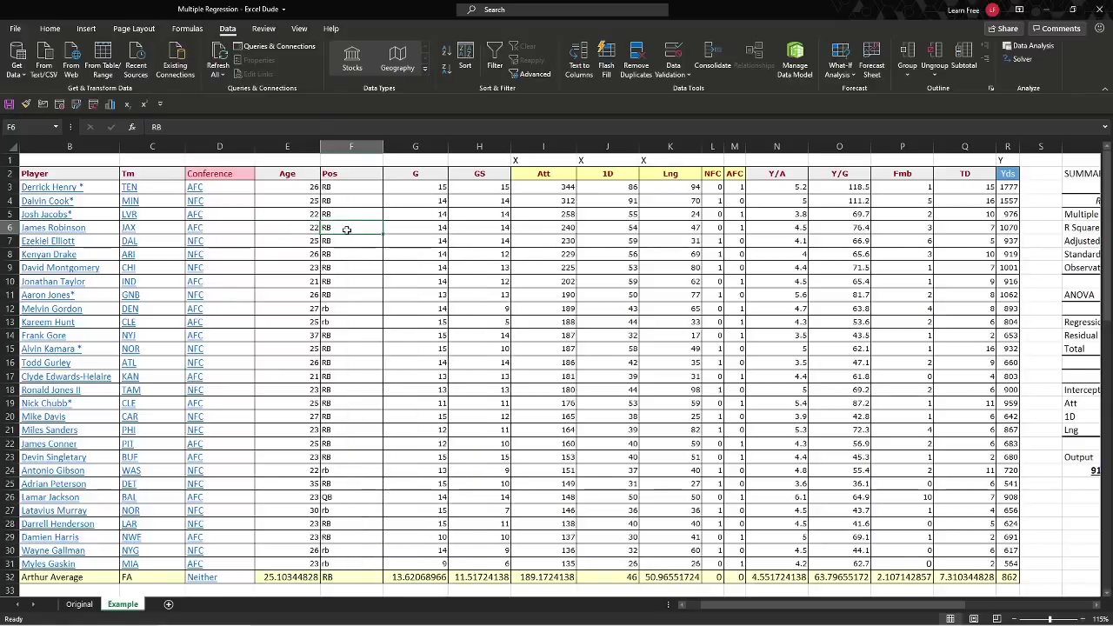